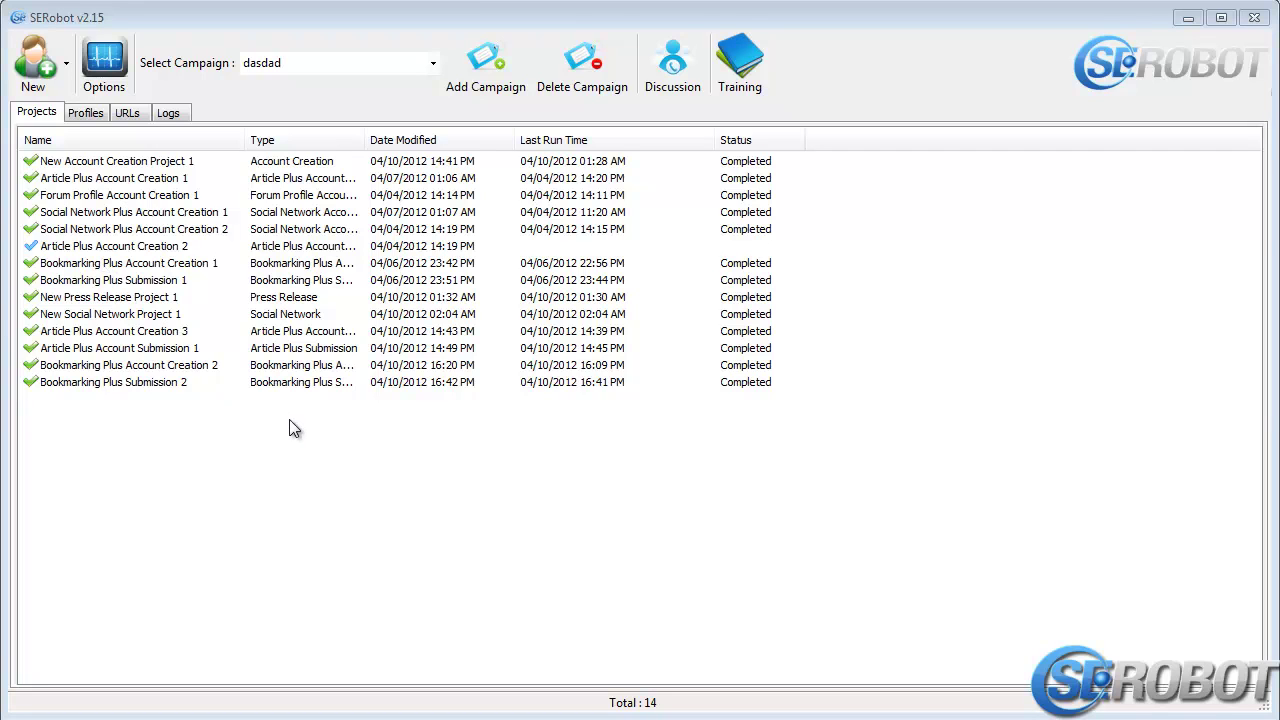
- Create a new Forum Profile Account Creation project, Forum Profile Account Creation 2, and select it
{"action": "left_click", "coordinate": [68, 75]}
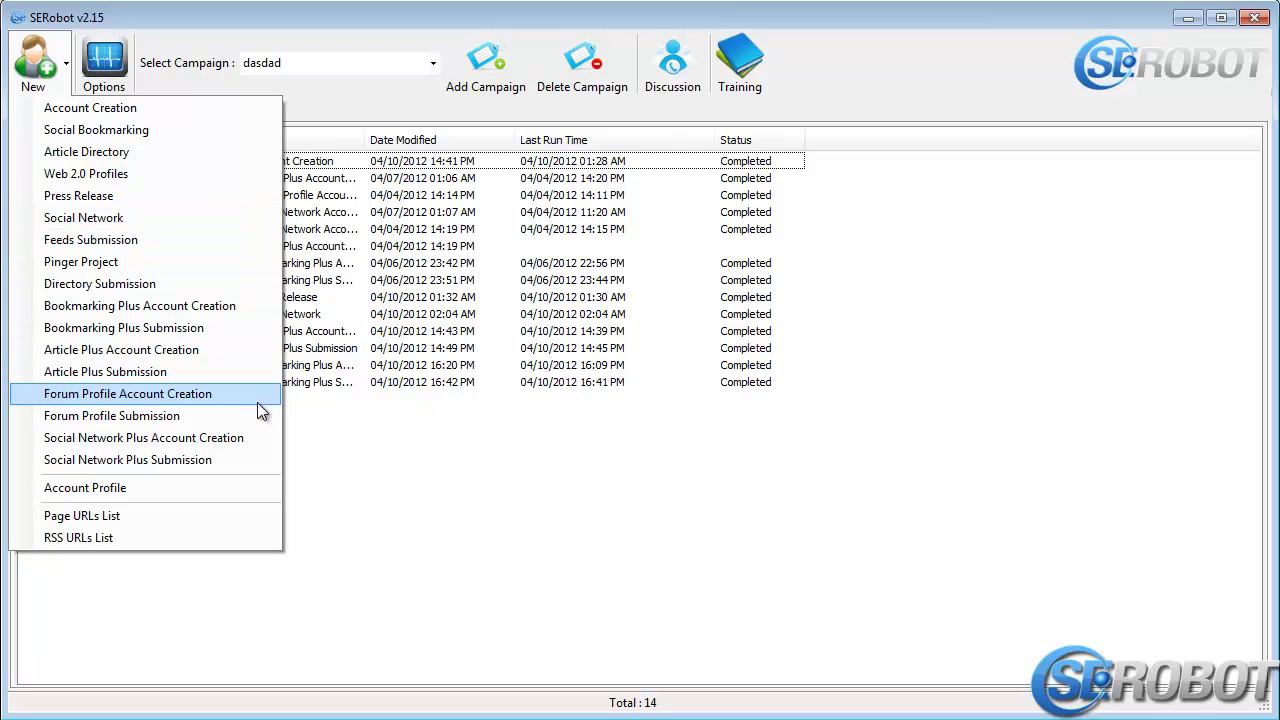
{"action": "left_click", "coordinate": [257, 402]}
{"action": "left_click", "coordinate": [252, 432]}
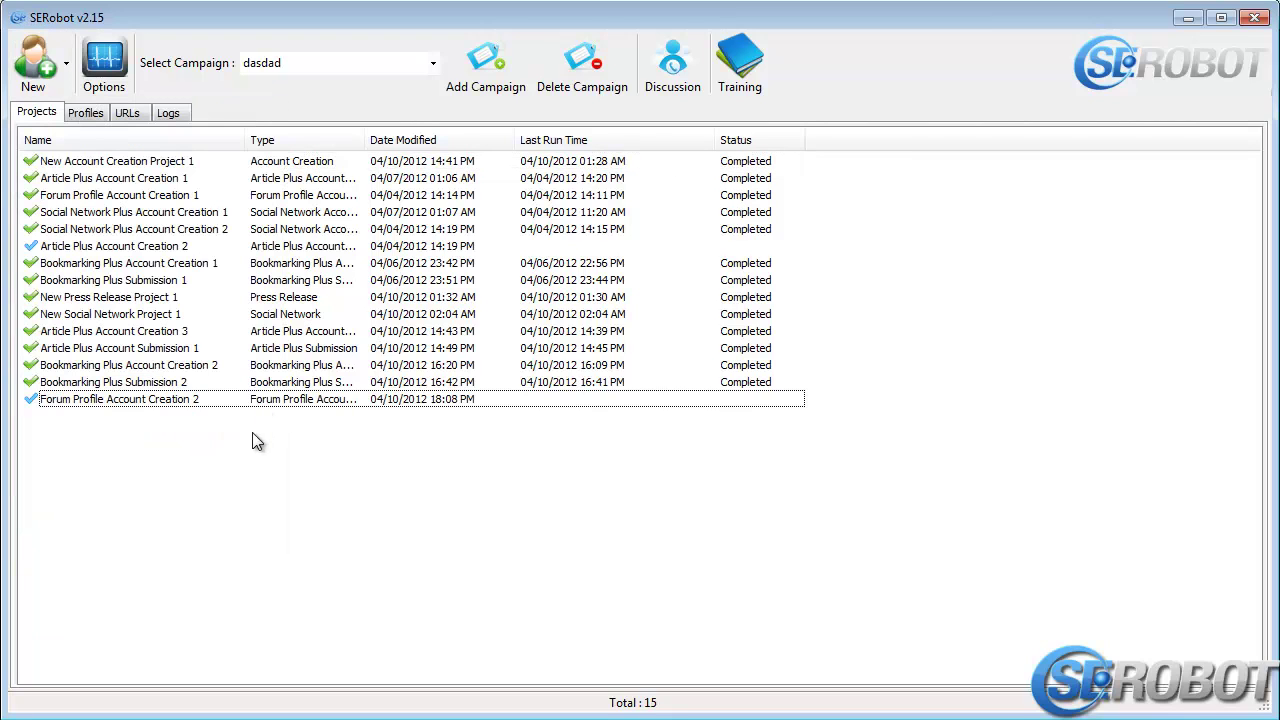
{"action": "left_click", "coordinate": [197, 407]}
- Open Forum Profile Account Creation 2 with no sites selected, then go to Add New Forum Profiles
{"action": "double_click", "coordinate": [196, 407]}
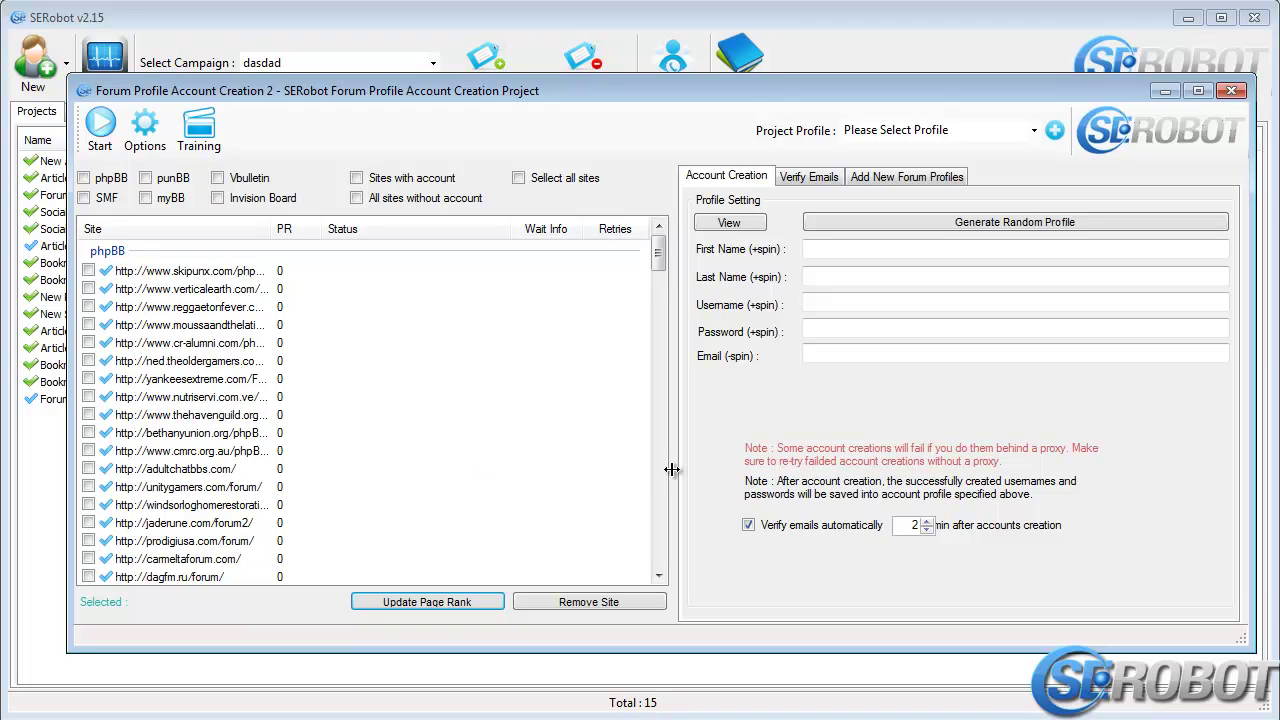
{"action": "mouse_move", "coordinate": [660, 252]}
{"action": "left_mouse_down"}
{"action": "mouse_move", "coordinate": [662, 577]}
{"action": "mouse_move", "coordinate": [670, 256]}
{"action": "left_mouse_up"}
{"action": "left_click", "coordinate": [519, 180]}
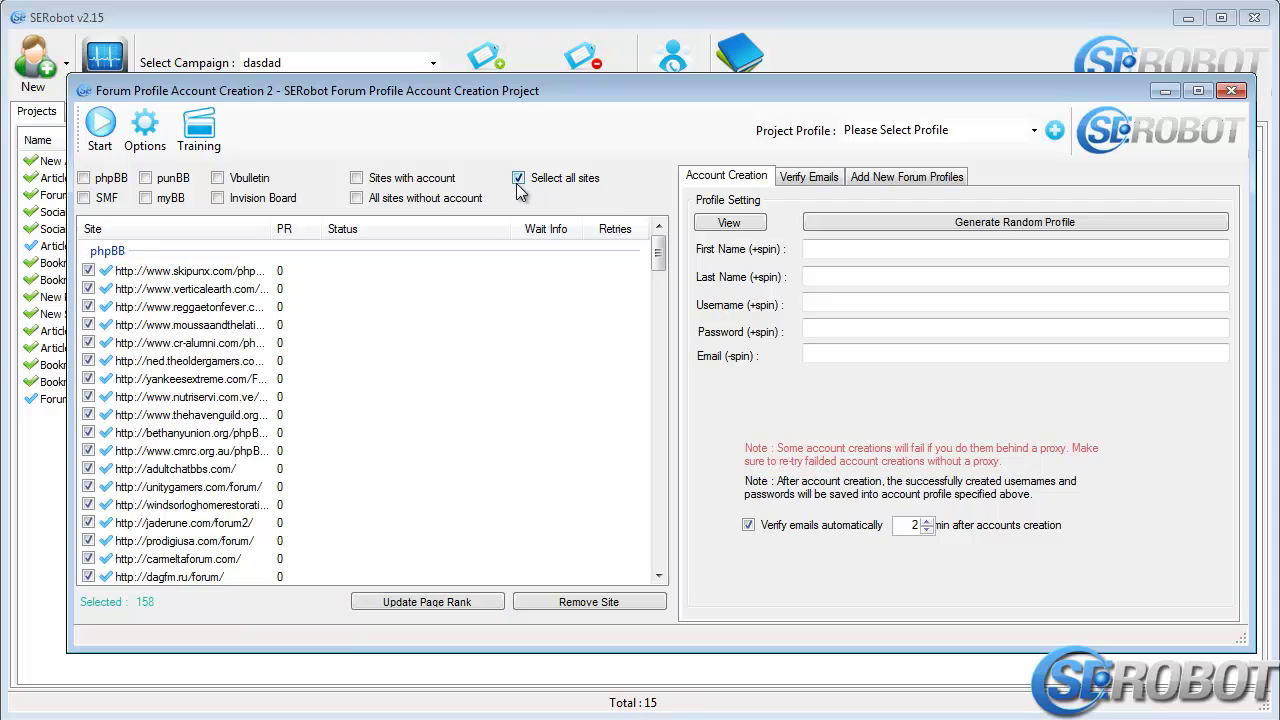
{"action": "left_click", "coordinate": [519, 180]}
{"action": "left_click", "coordinate": [884, 179]}
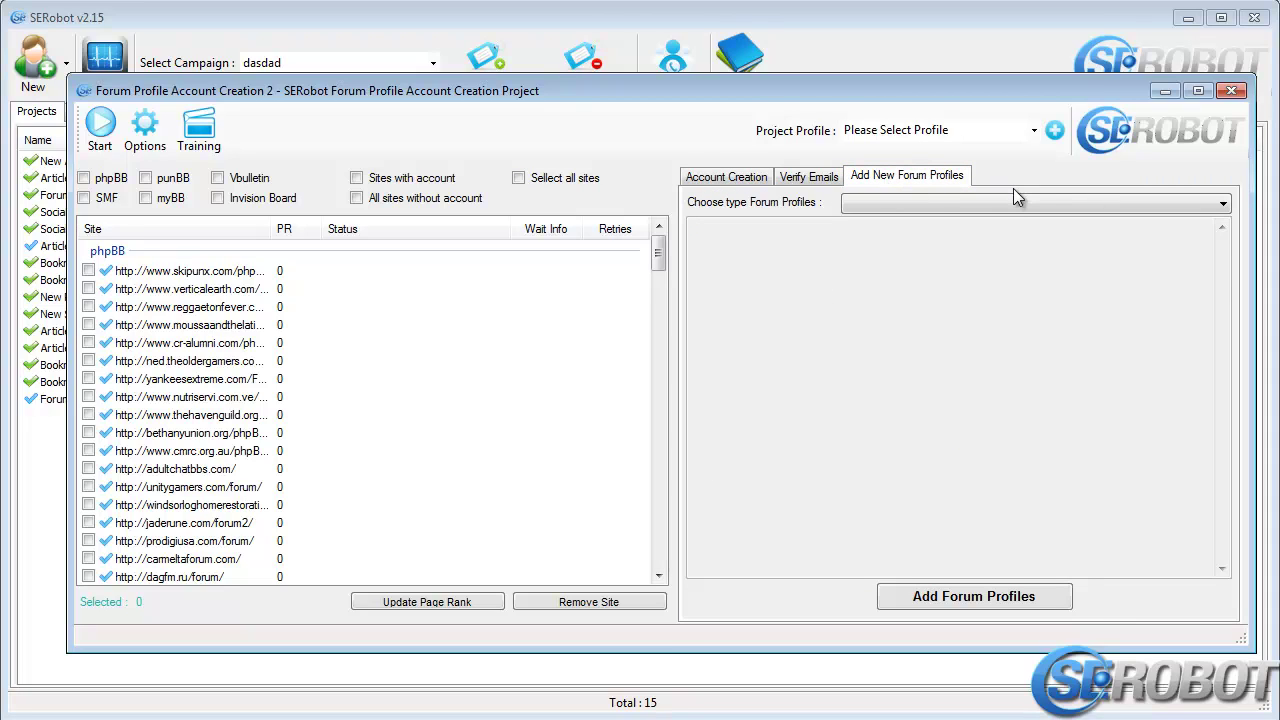
- Choose phpBB as the type of forum profiles to add
{"action": "left_click", "coordinate": [955, 203]}
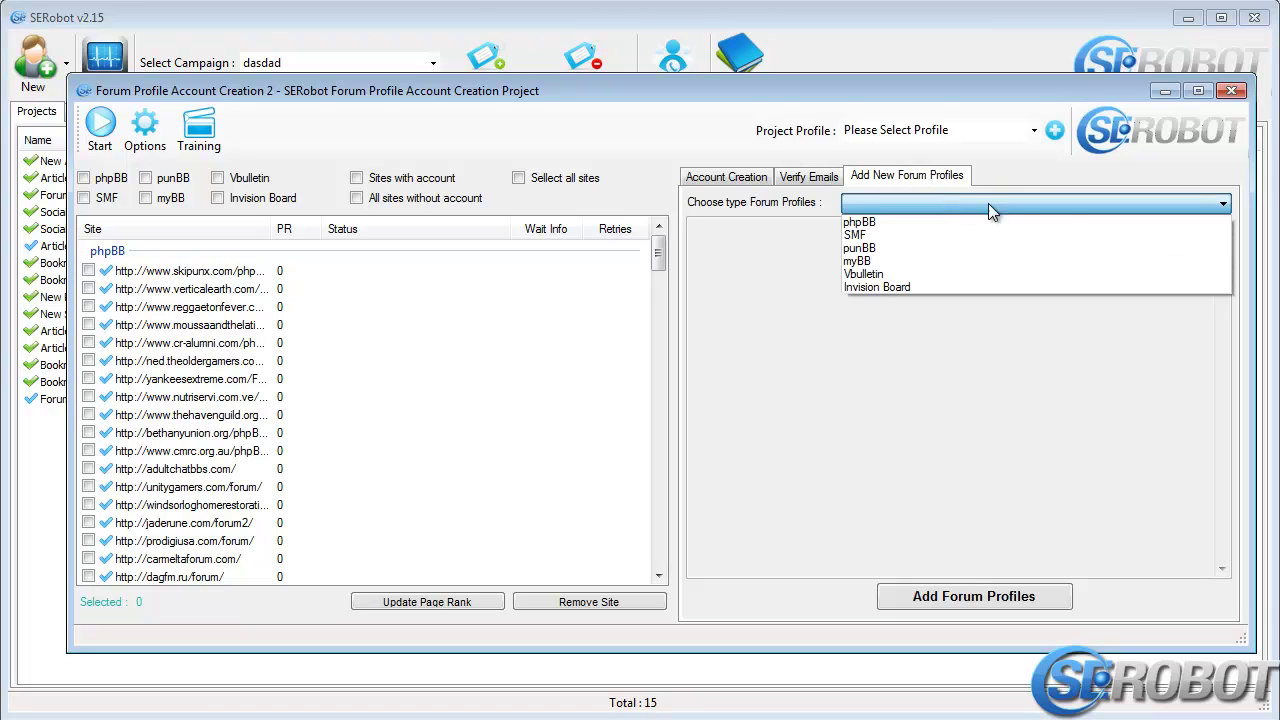
{"action": "left_click", "coordinate": [1203, 222]}
{"action": "left_click", "coordinate": [1205, 226]}
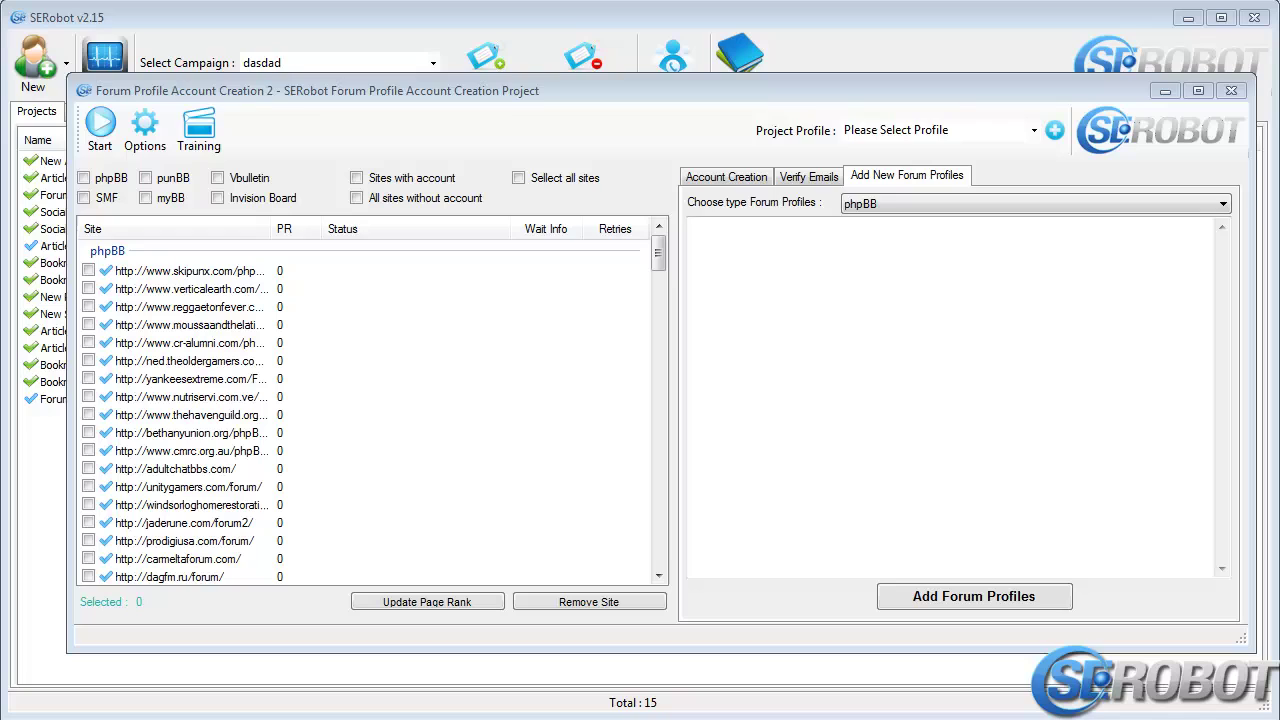
- Generate a random name, username and password, and paste in the account e-mail address
{"action": "left_click", "coordinate": [702, 178]}
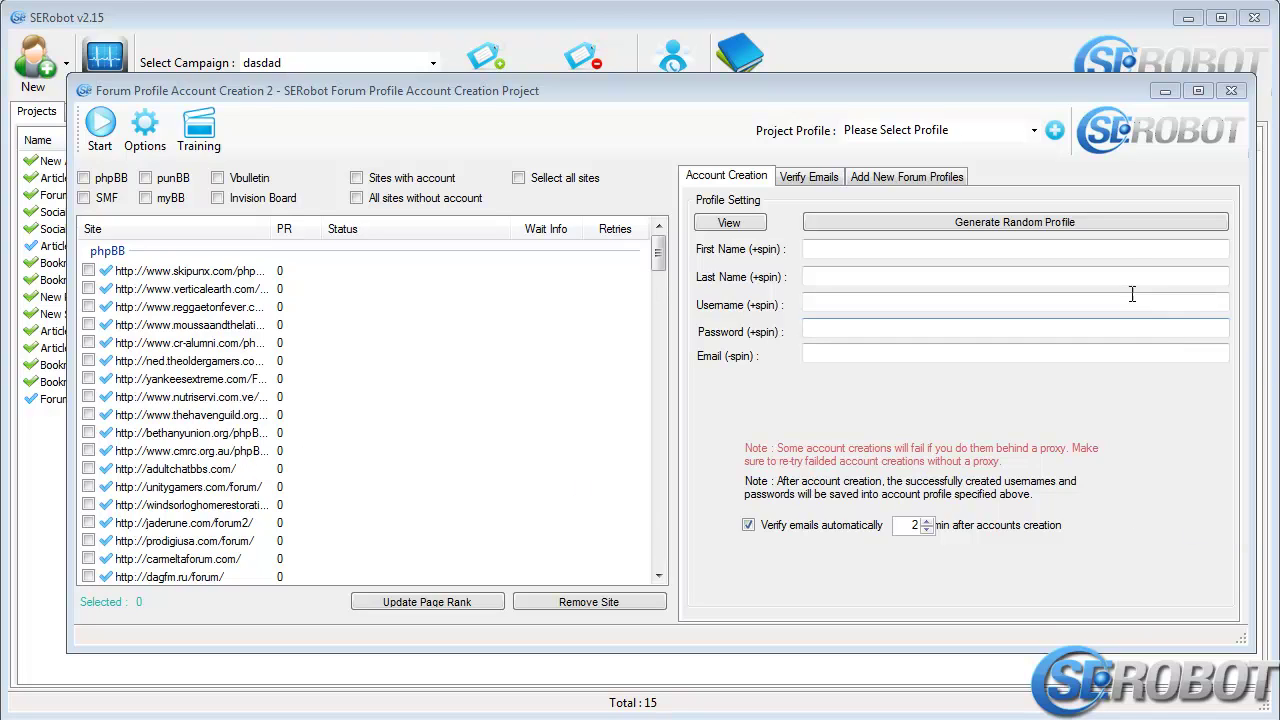
{"action": "left_click", "coordinate": [1121, 222]}
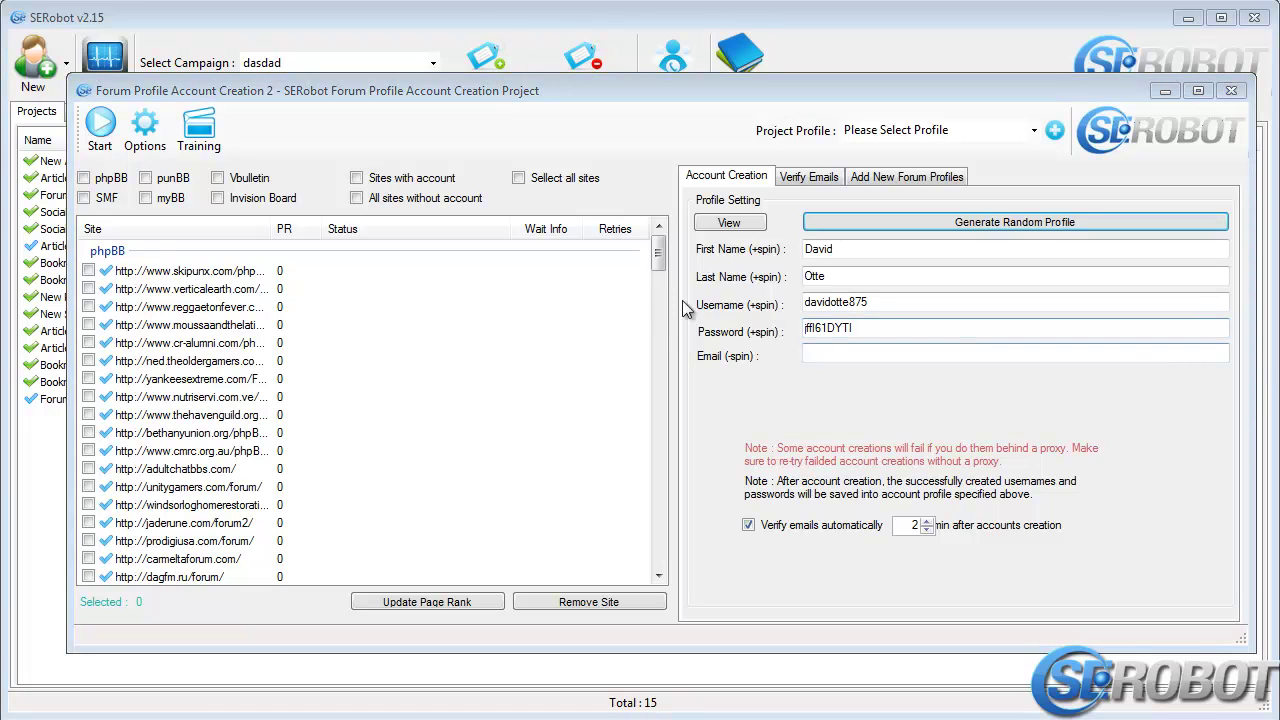
{"action": "left_click", "coordinate": [820, 357]}
{"action": "key", "text": "ctrl+v"}
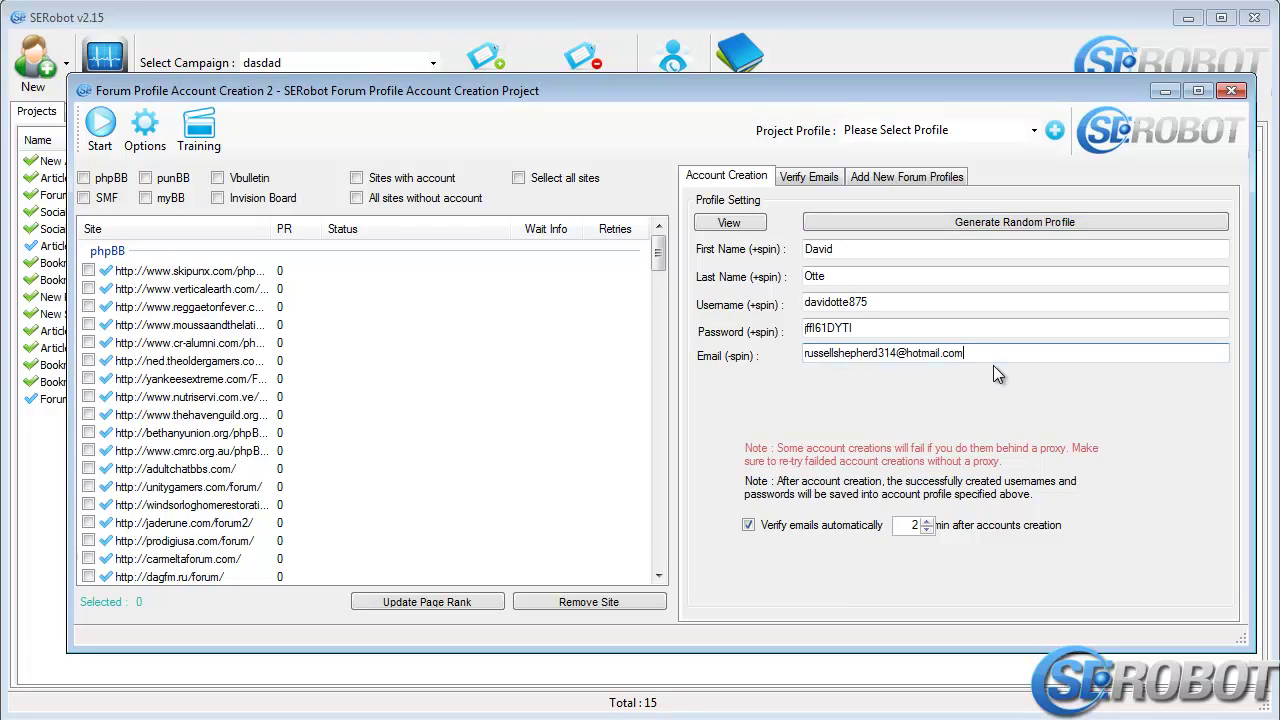
- Save these details as a new profile under the suggested name and use it for the project
{"action": "left_click", "coordinate": [1055, 130]}
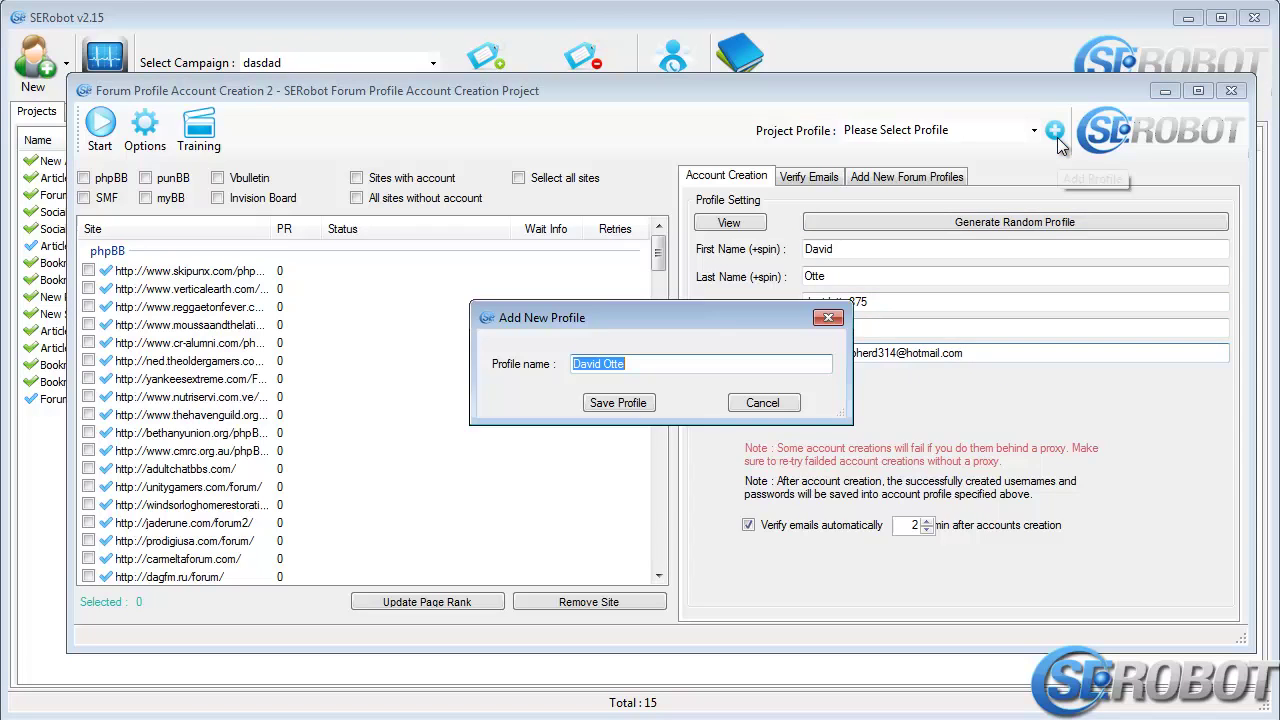
{"action": "left_click", "coordinate": [612, 400]}
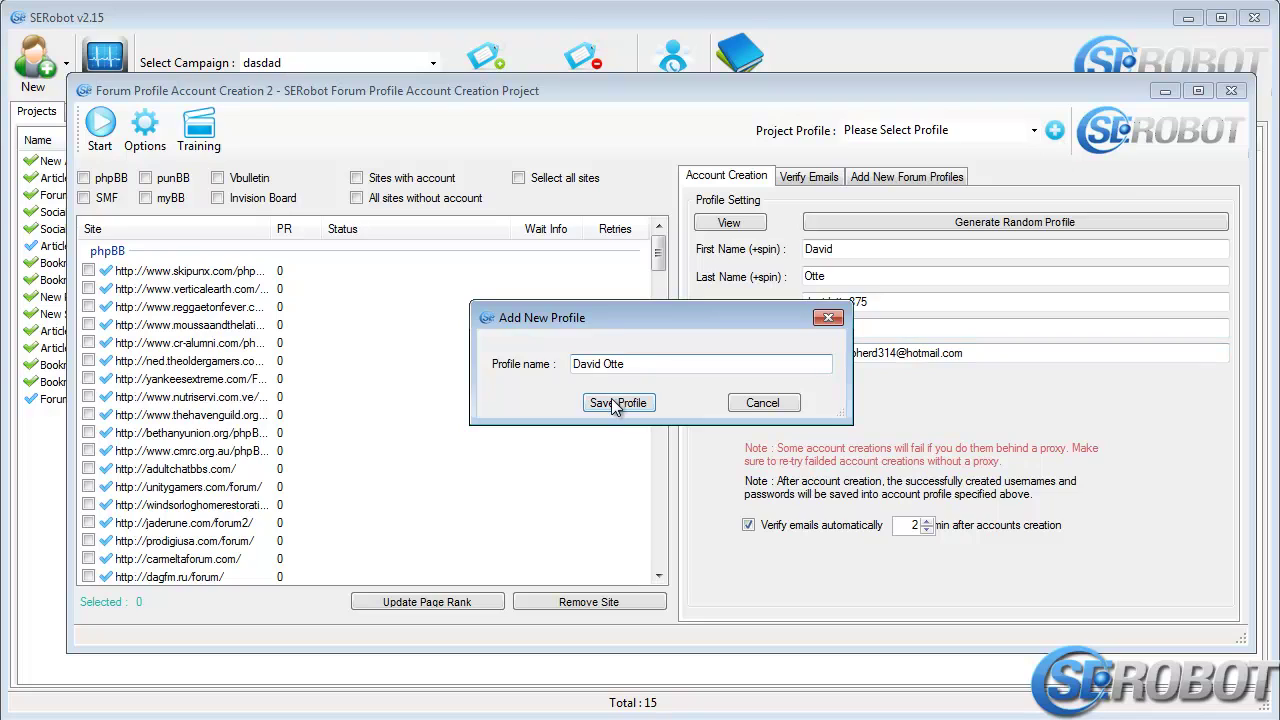
{"action": "left_click", "coordinate": [628, 405]}
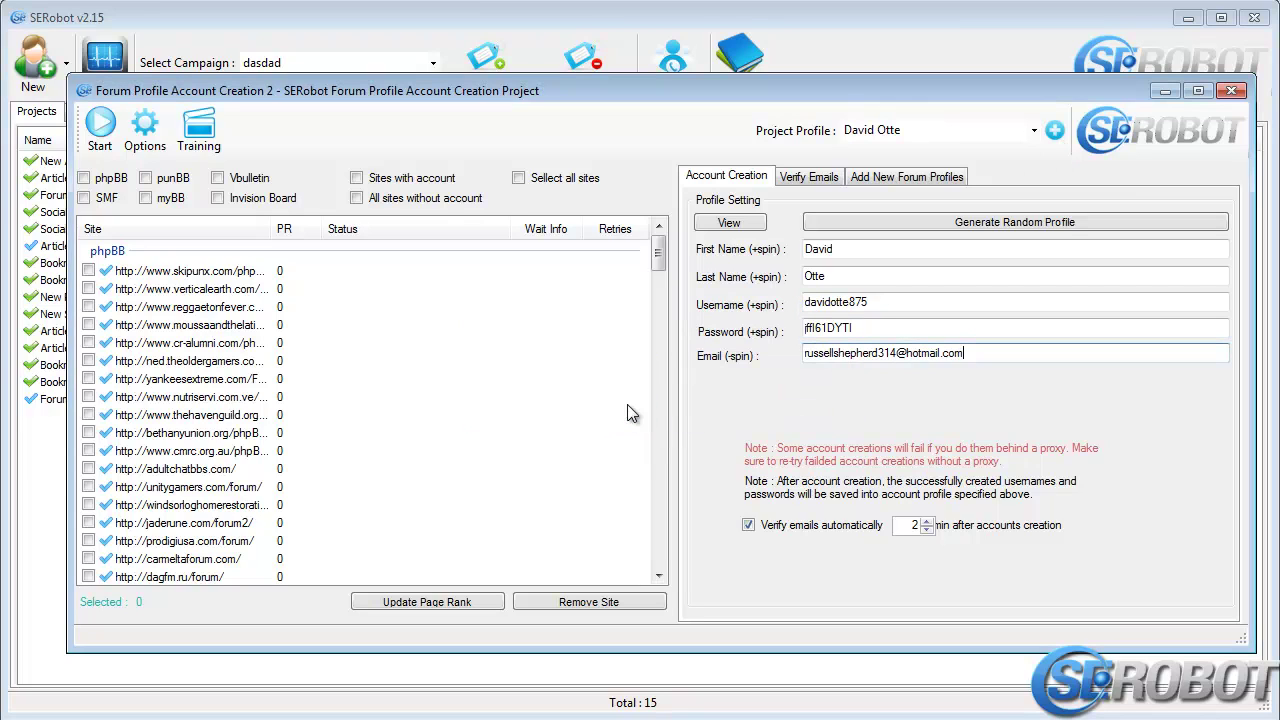
- Enter the mailbox username and password in the e-mail verification settings
{"action": "left_click", "coordinate": [809, 176]}
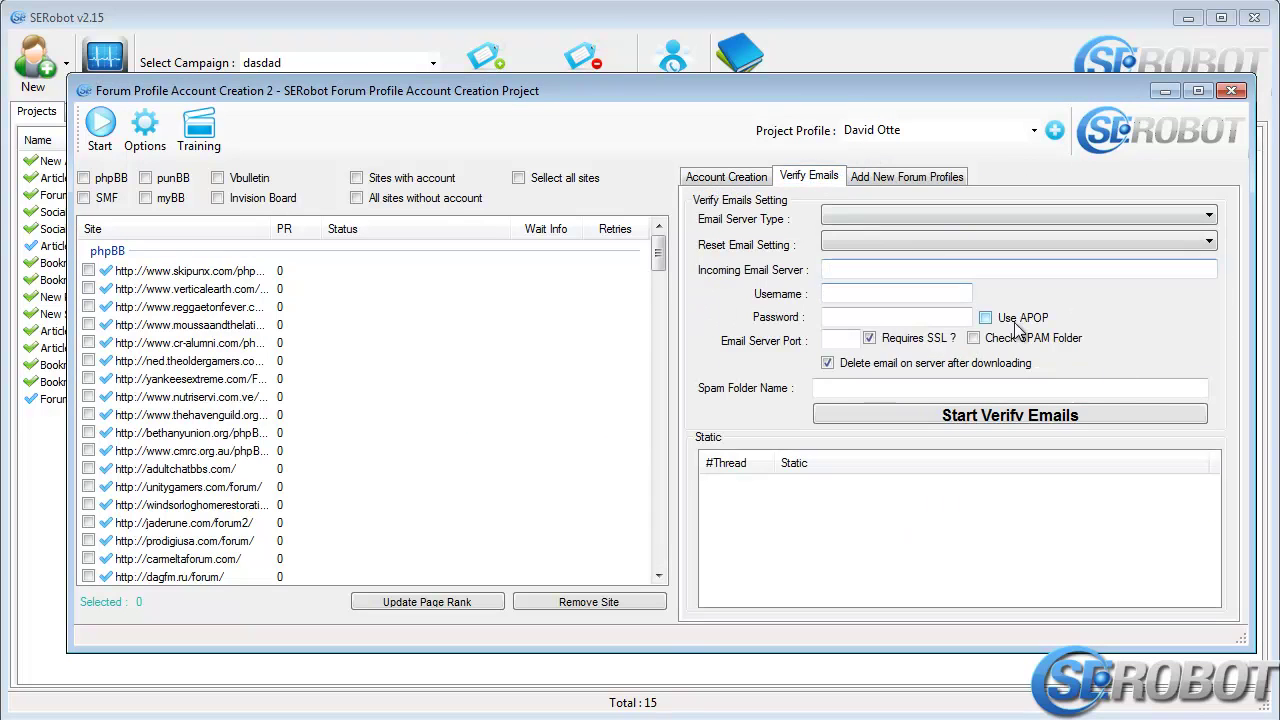
{"action": "left_click", "coordinate": [851, 293]}
{"action": "key", "text": "ctrl+v"}
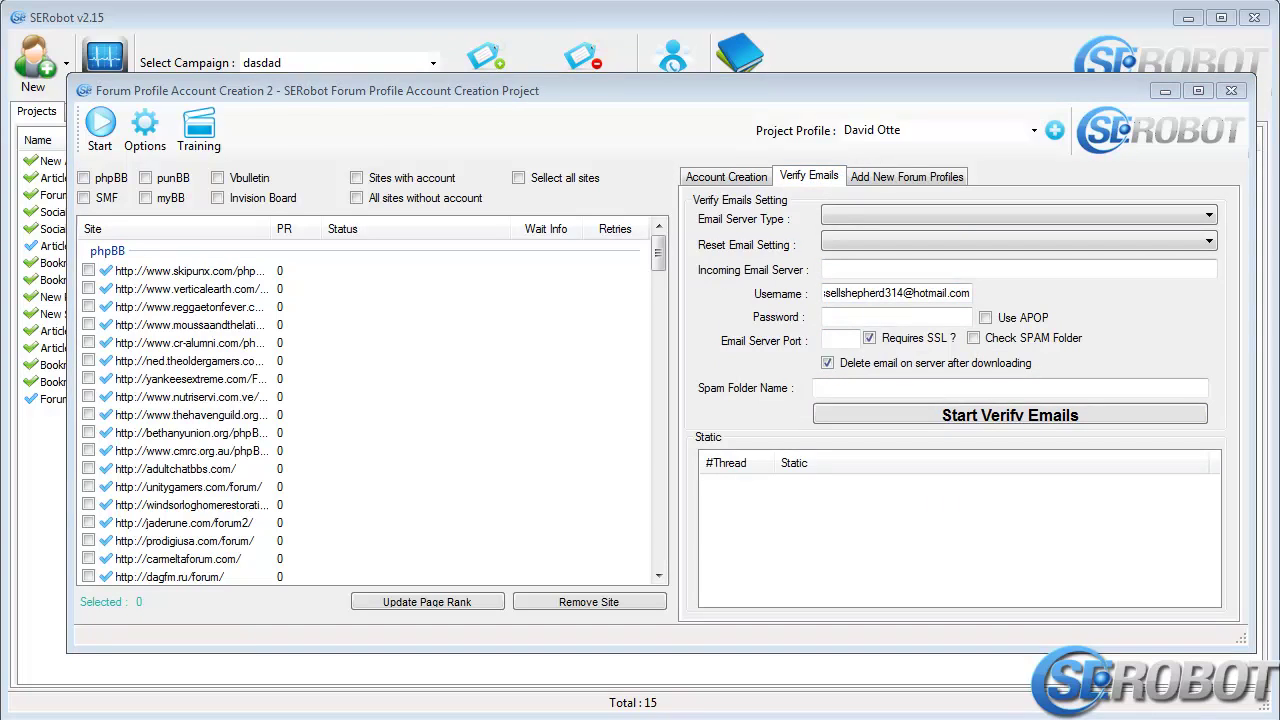
{"action": "left_click", "coordinate": [936, 314]}
{"action": "key", "text": "ctrl+v"}
- Set the e-mail server type to POP3 with the pop3.live.com preset server
{"action": "left_click", "coordinate": [883, 219]}
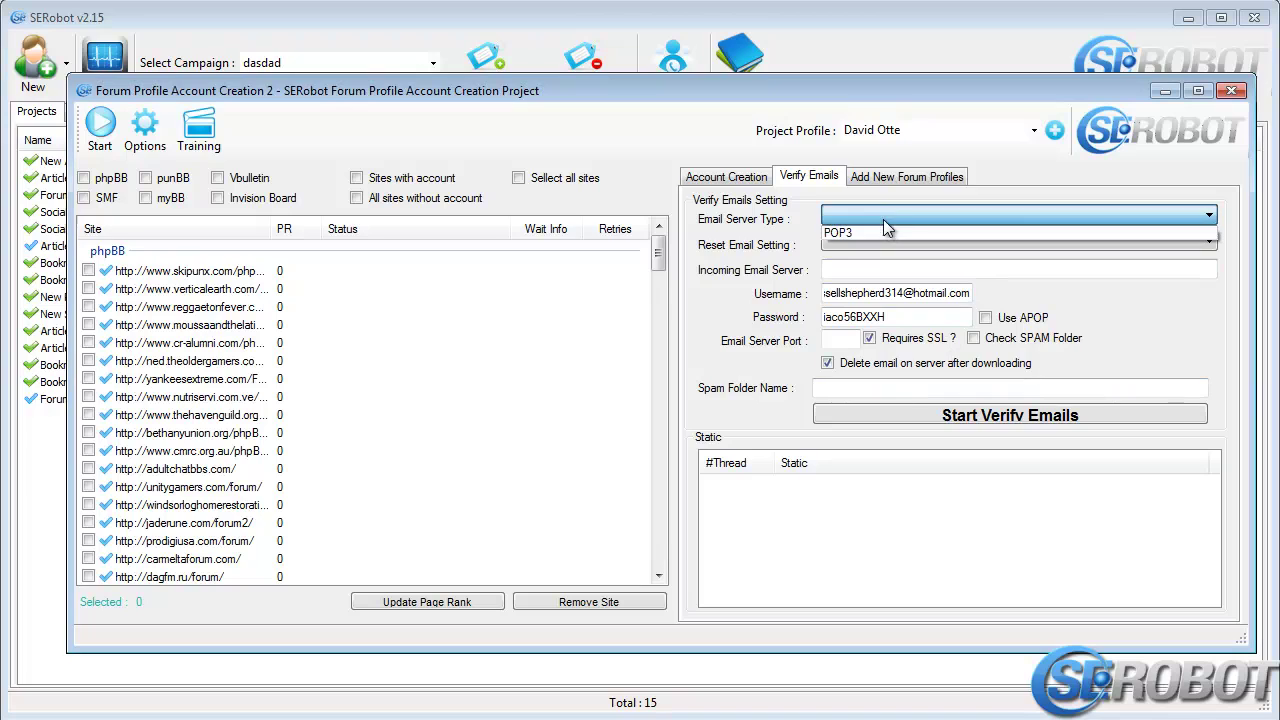
{"action": "left_click", "coordinate": [875, 230]}
{"action": "left_click", "coordinate": [868, 241]}
{"action": "left_click", "coordinate": [856, 259]}
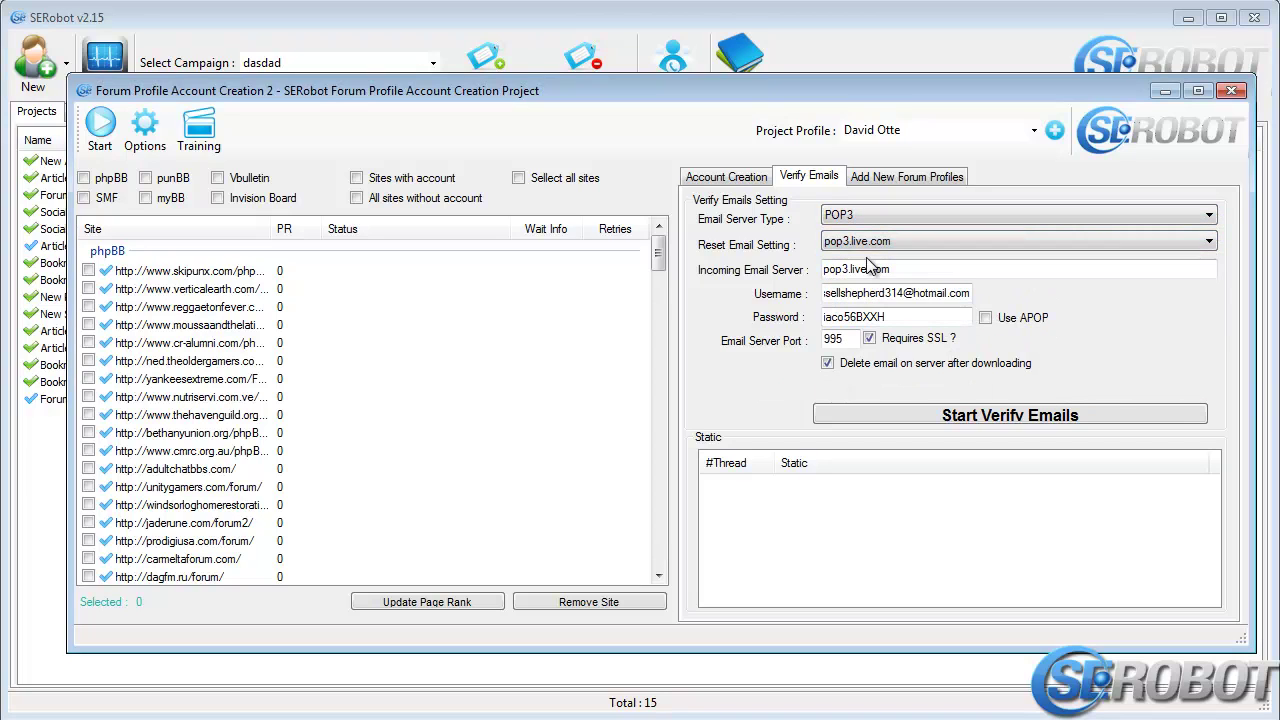
{"action": "left_click", "coordinate": [719, 184]}
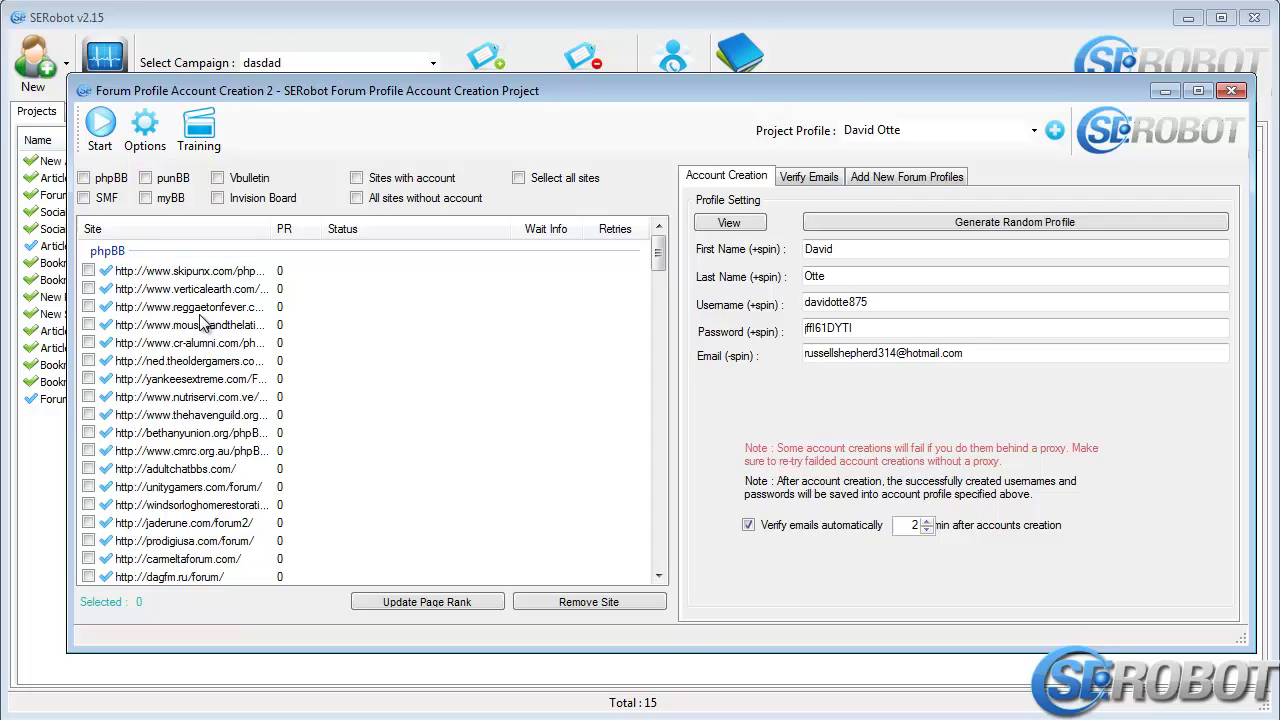
- Select the phpBB and SMF site groups, excluding punBB, and start creating accounts
{"action": "left_click", "coordinate": [110, 180]}
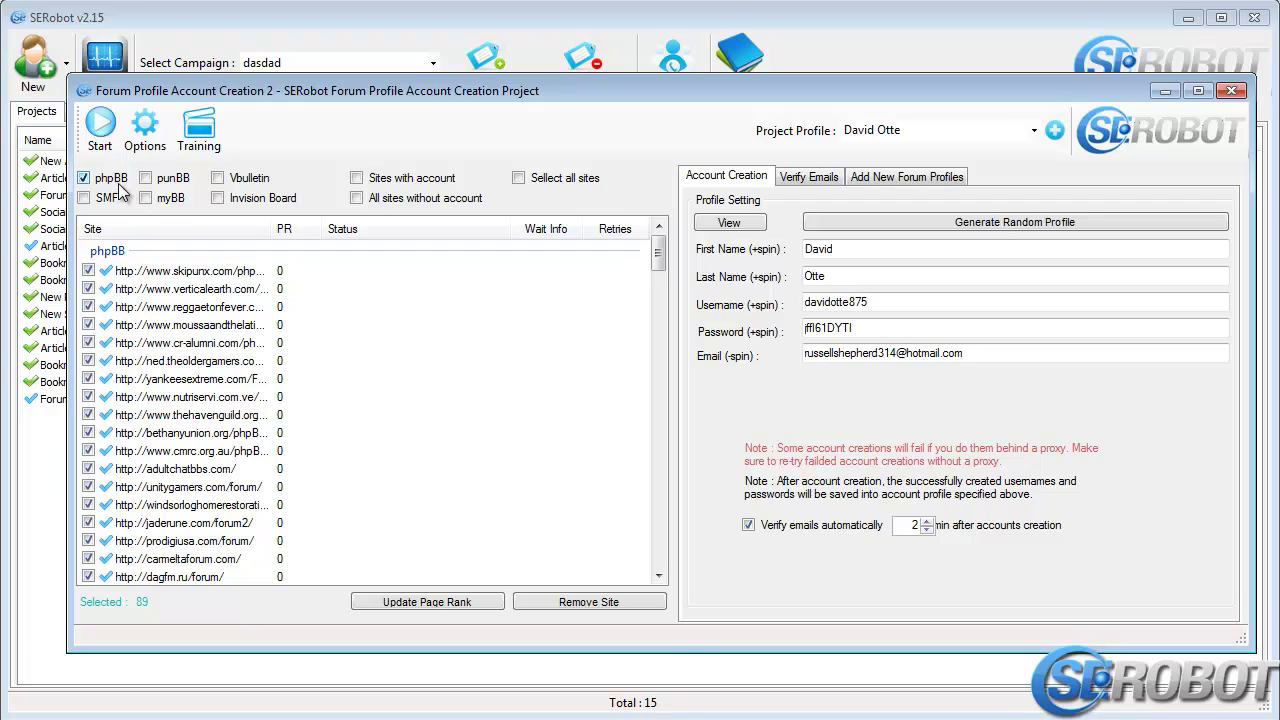
{"action": "left_click", "coordinate": [145, 178]}
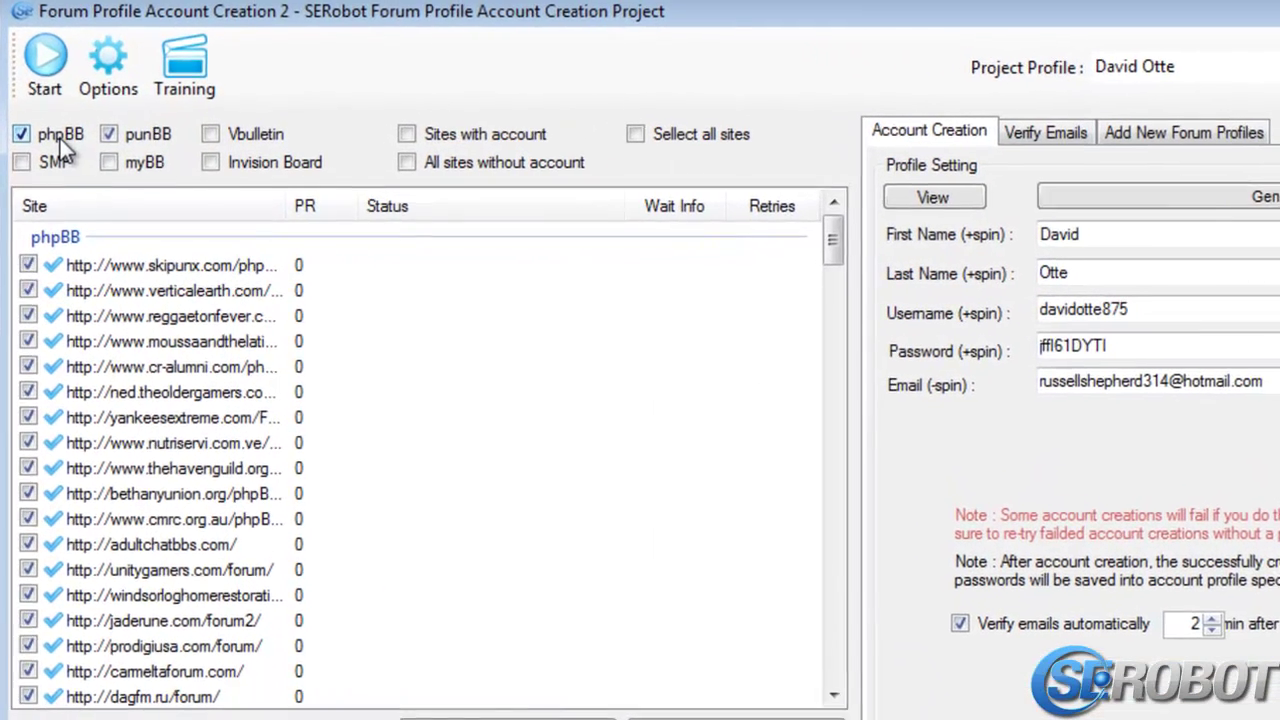
{"action": "left_click", "coordinate": [76, 158]}
{"action": "left_click", "coordinate": [152, 128]}
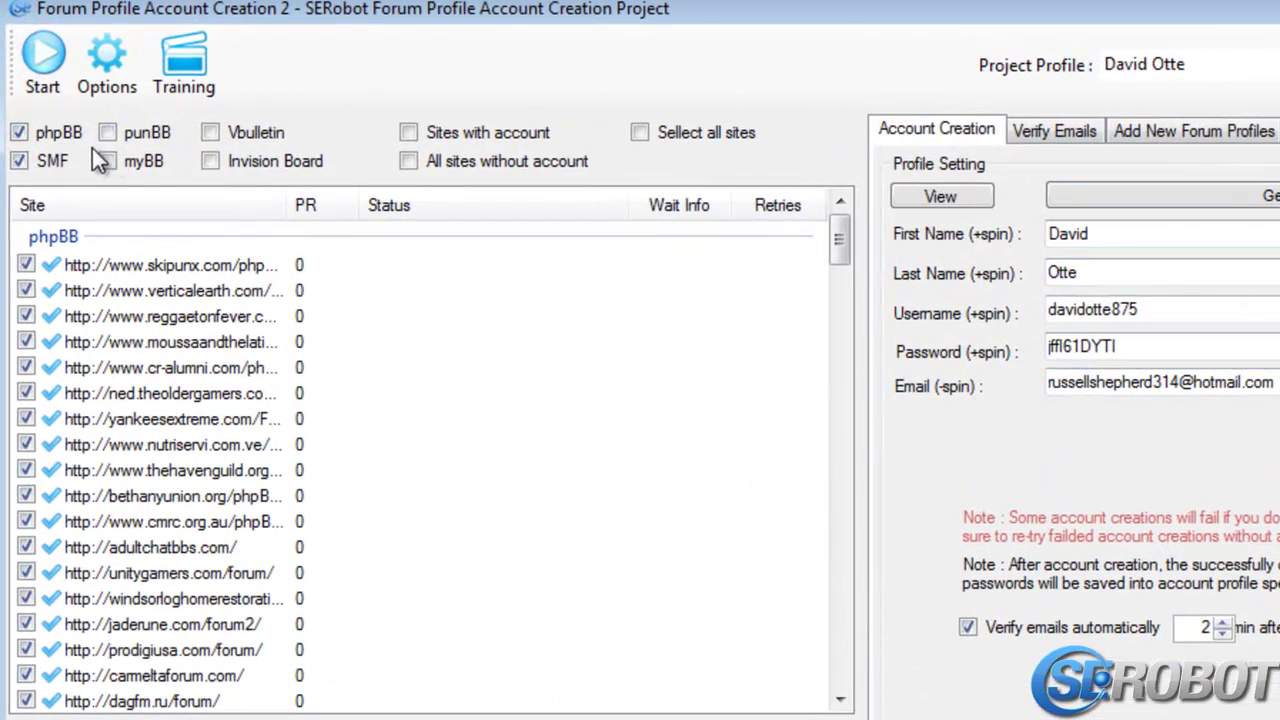
{"action": "left_click", "coordinate": [58, 57]}
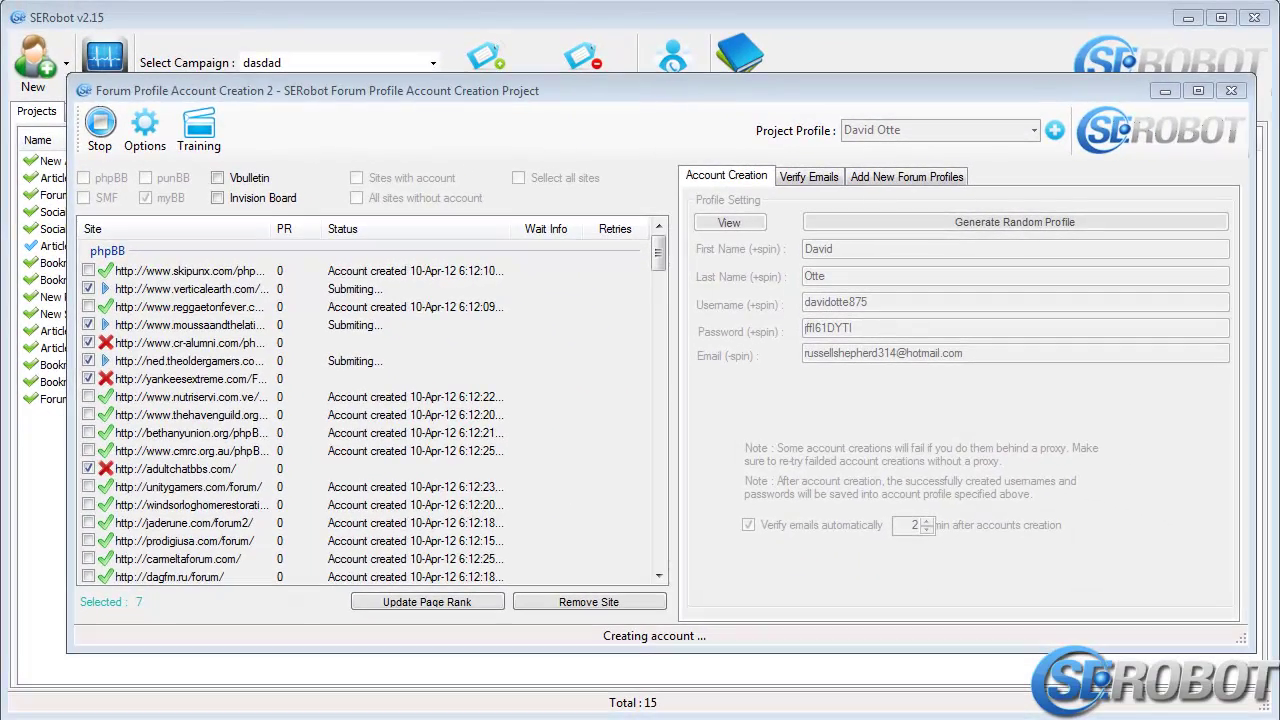
{"action": "left_click_drag", "start_coordinate": [839, 240], "coordinate": [839, 256]}
{"action": "left_click_drag", "start_coordinate": [660, 262], "coordinate": [660, 244]}
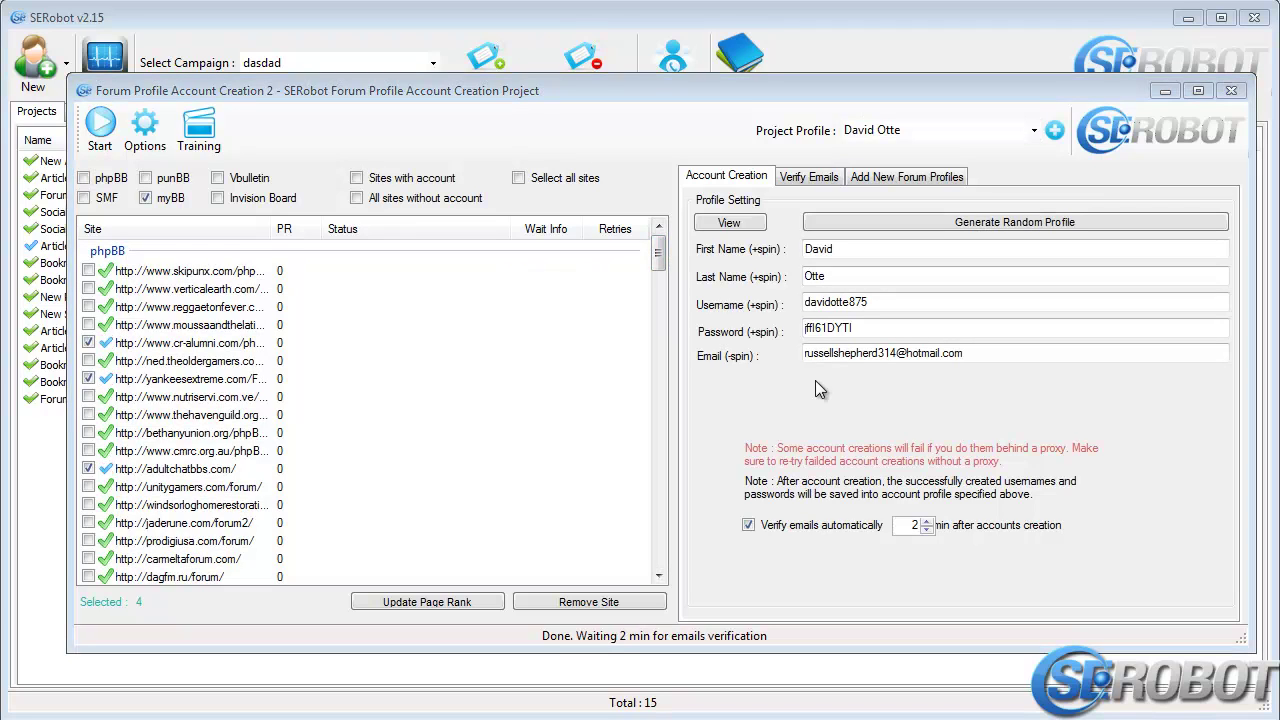
- Verify the new accounts' e-mails, then close the Forum Profile Account Creation 2 window
{"action": "left_click", "coordinate": [812, 178]}
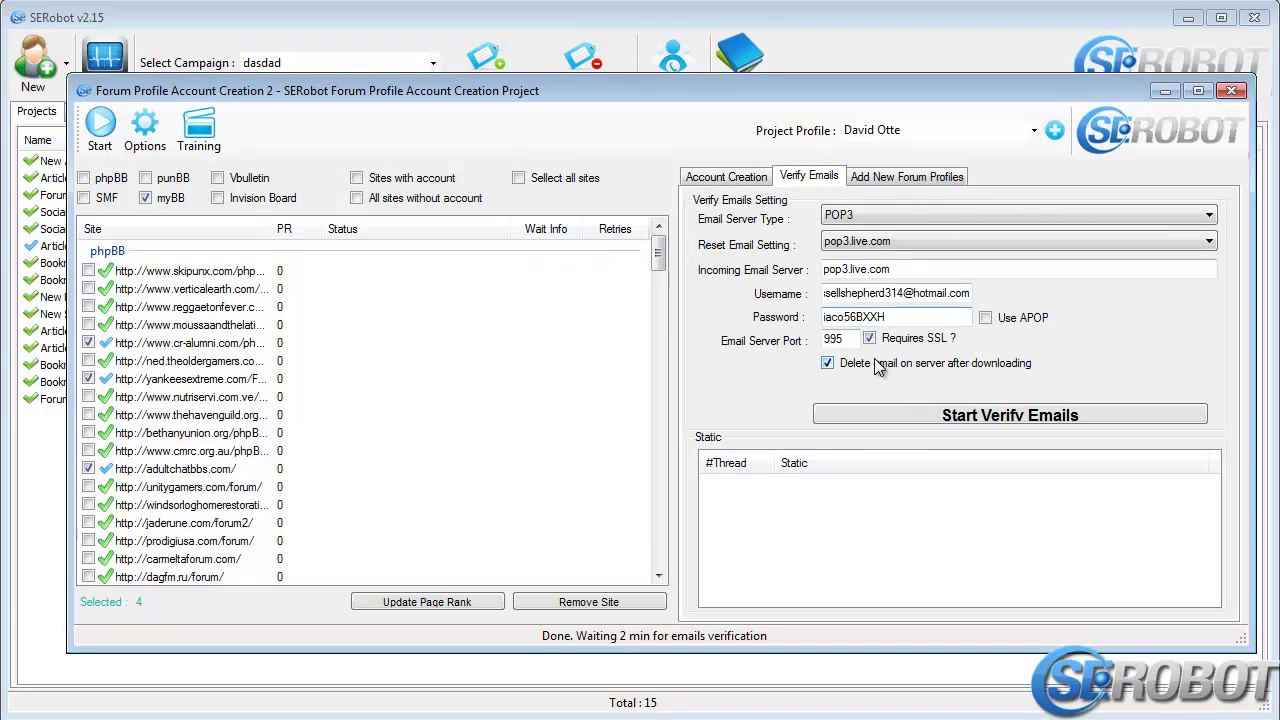
{"action": "left_click", "coordinate": [874, 412]}
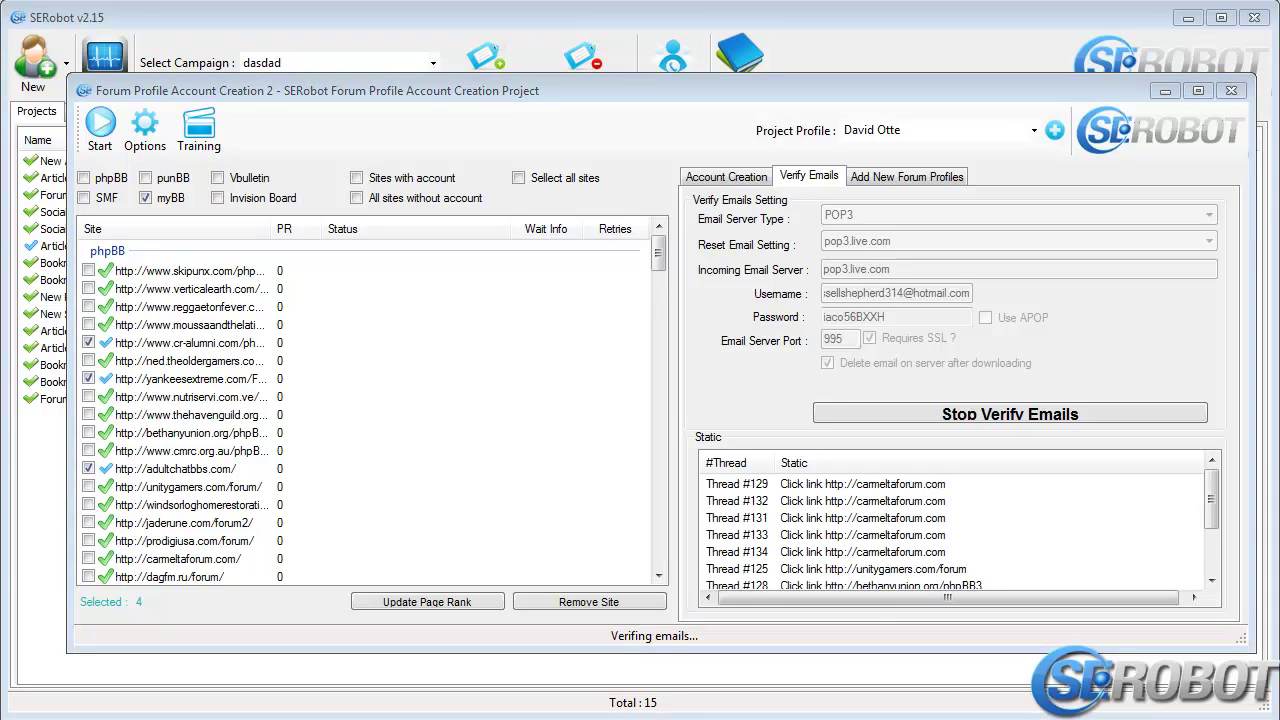
{"action": "left_click", "coordinate": [1231, 90]}
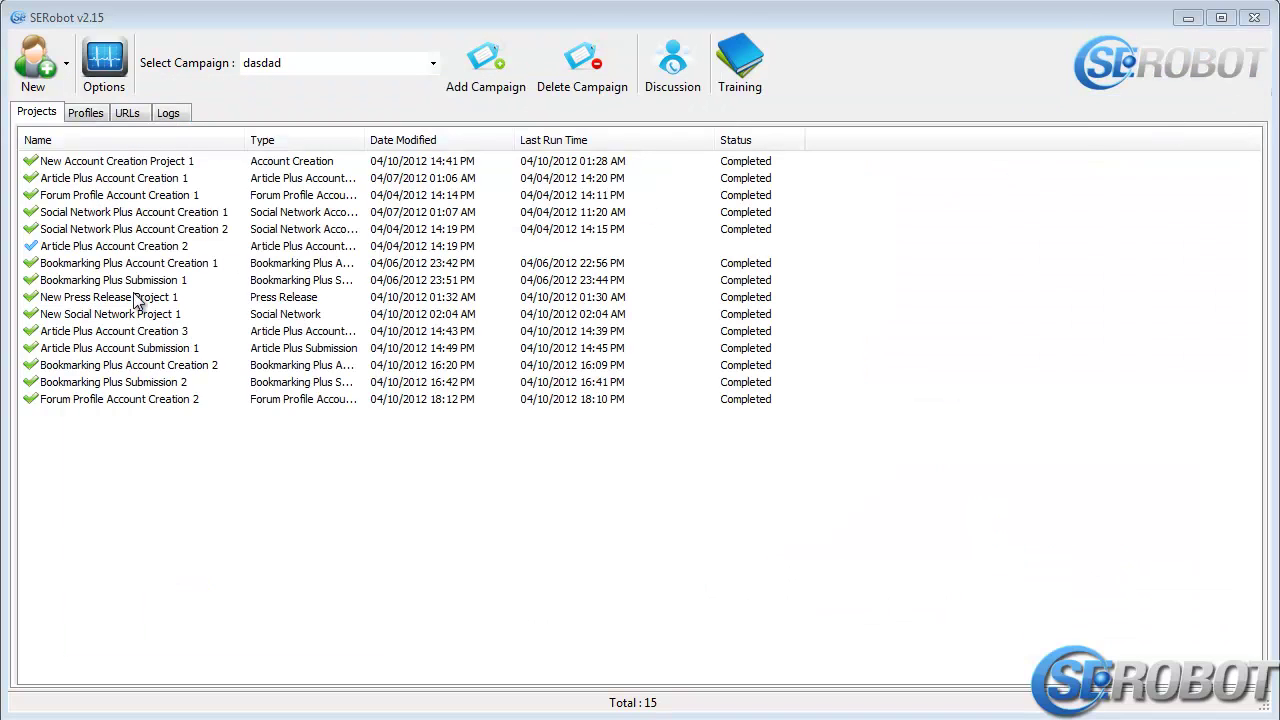
{"action": "left_click", "coordinate": [66, 86]}
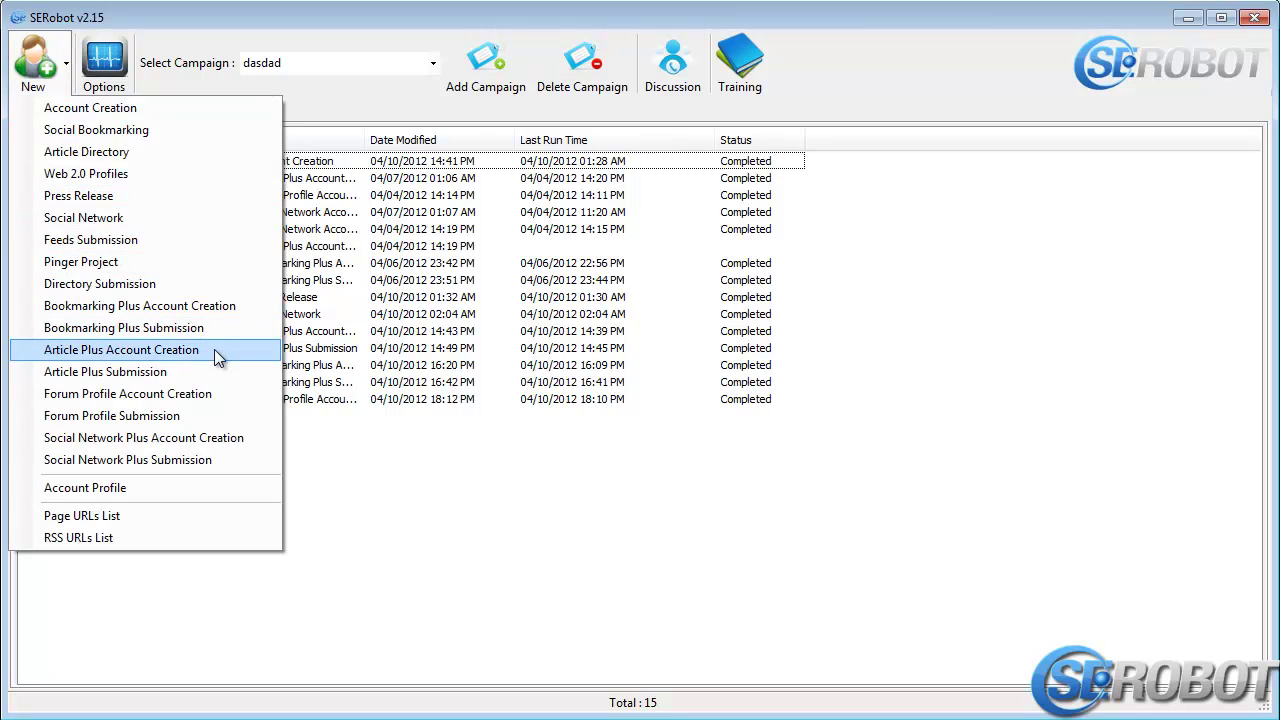
- Create the Forum Profile Submission 1 project and open its settings
{"action": "left_click", "coordinate": [213, 415]}
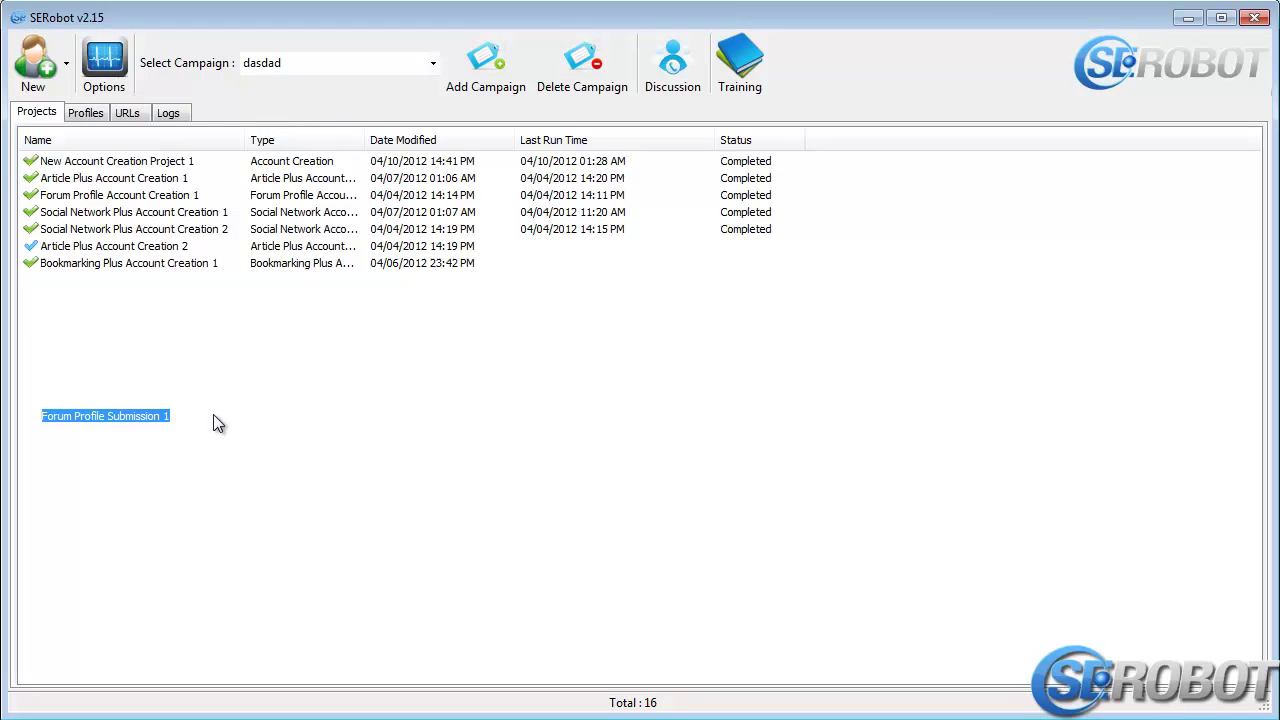
{"action": "double_click", "coordinate": [126, 418]}
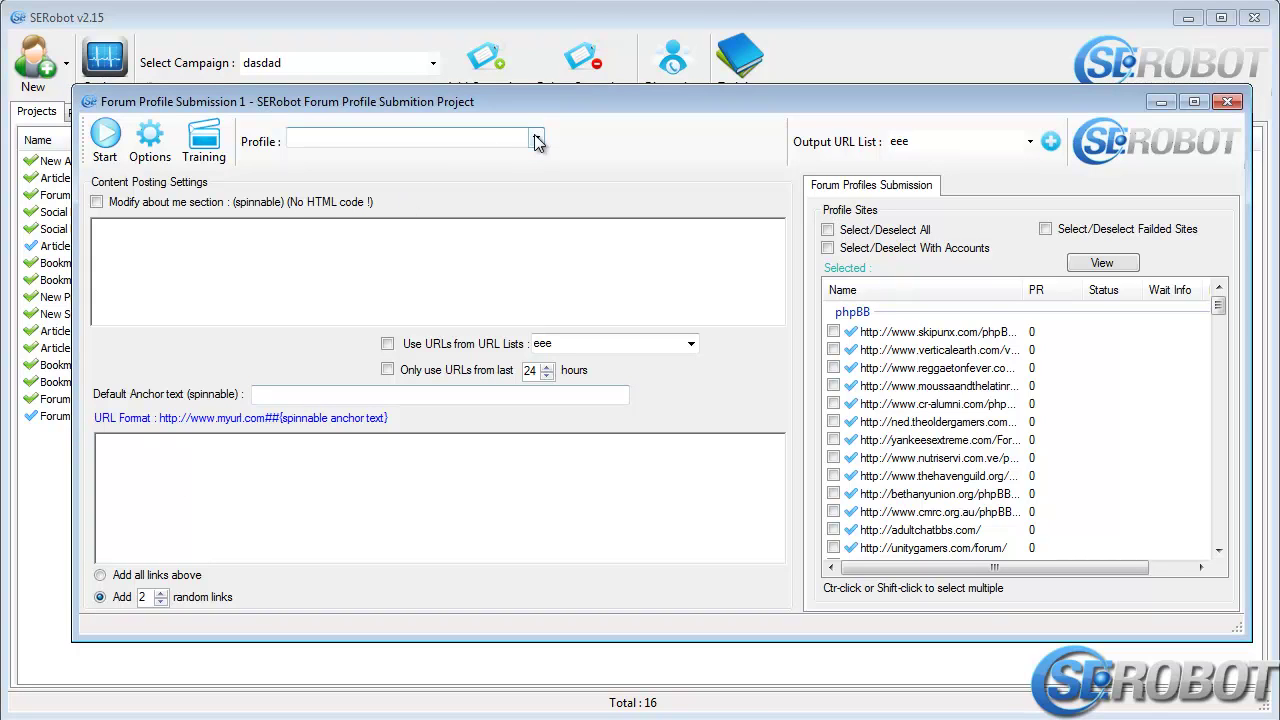
- Assign a saved account profile to the project and set the output URL list to SL1
{"action": "left_click", "coordinate": [500, 140]}
{"action": "scroll", "coordinate": [525, 196], "scroll_direction": "down", "scroll_amount": 1}
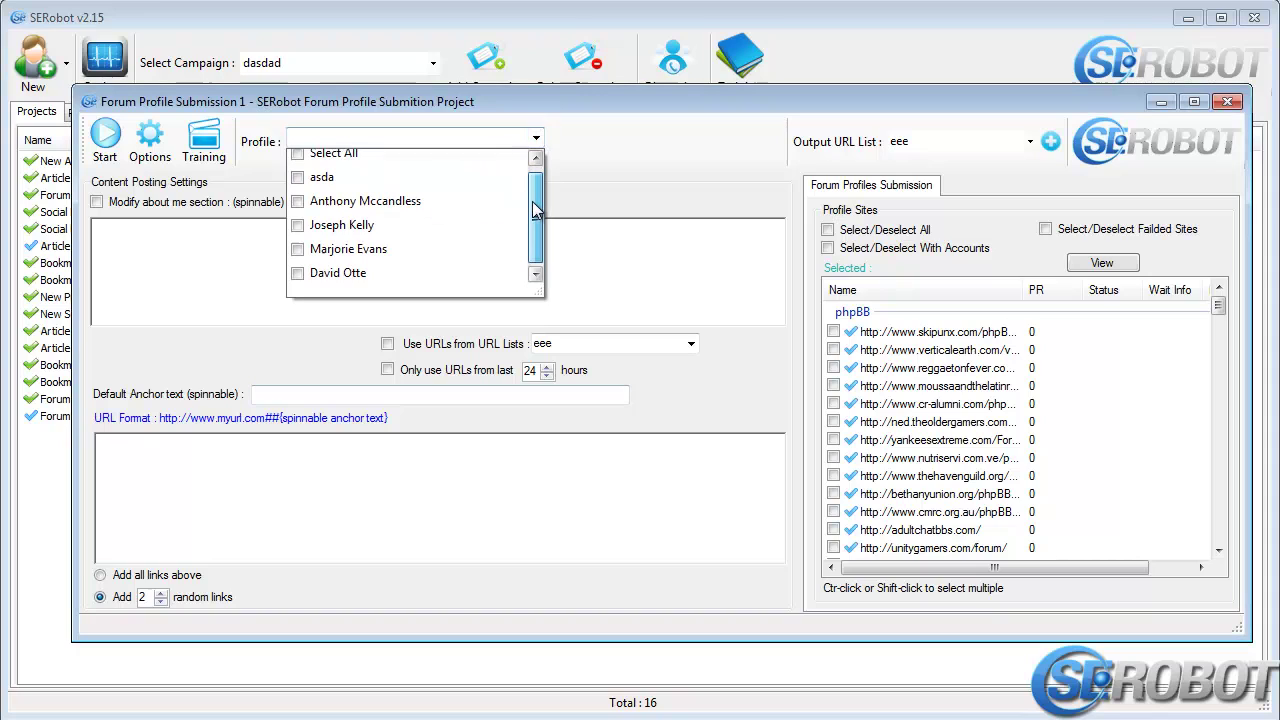
{"action": "left_click", "coordinate": [297, 270]}
{"action": "left_click", "coordinate": [1030, 142]}
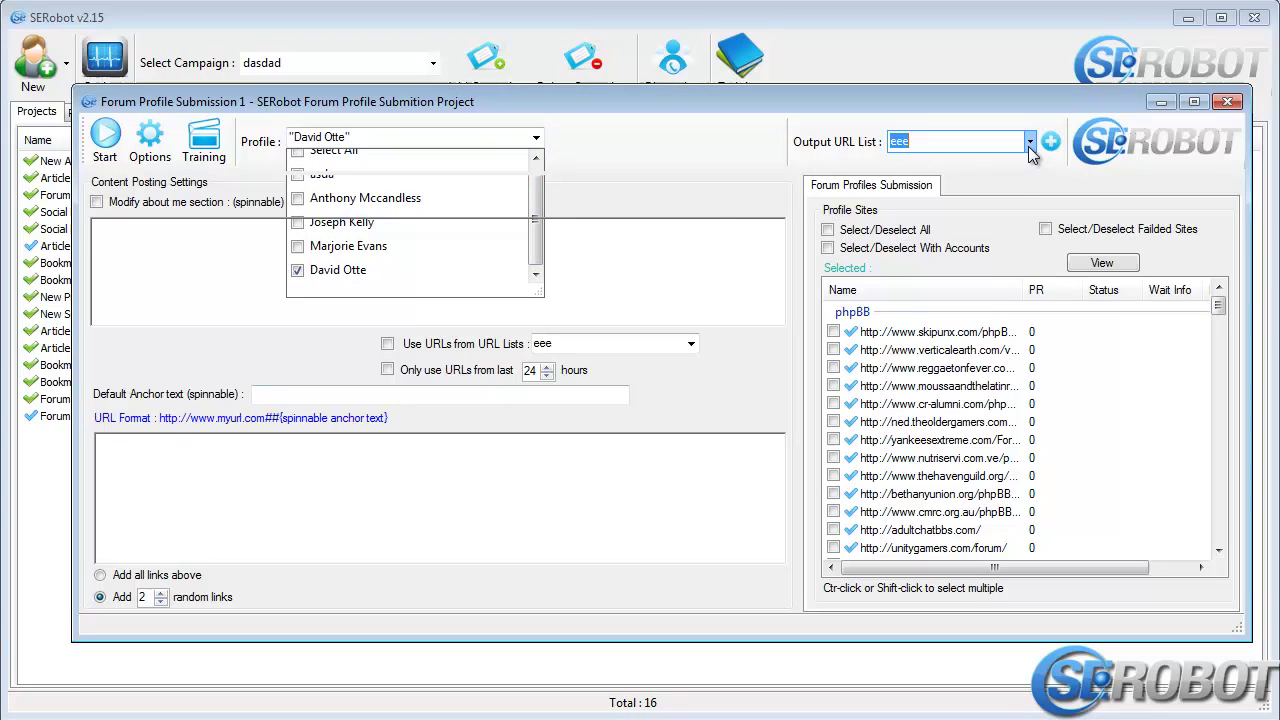
{"action": "left_click", "coordinate": [998, 190]}
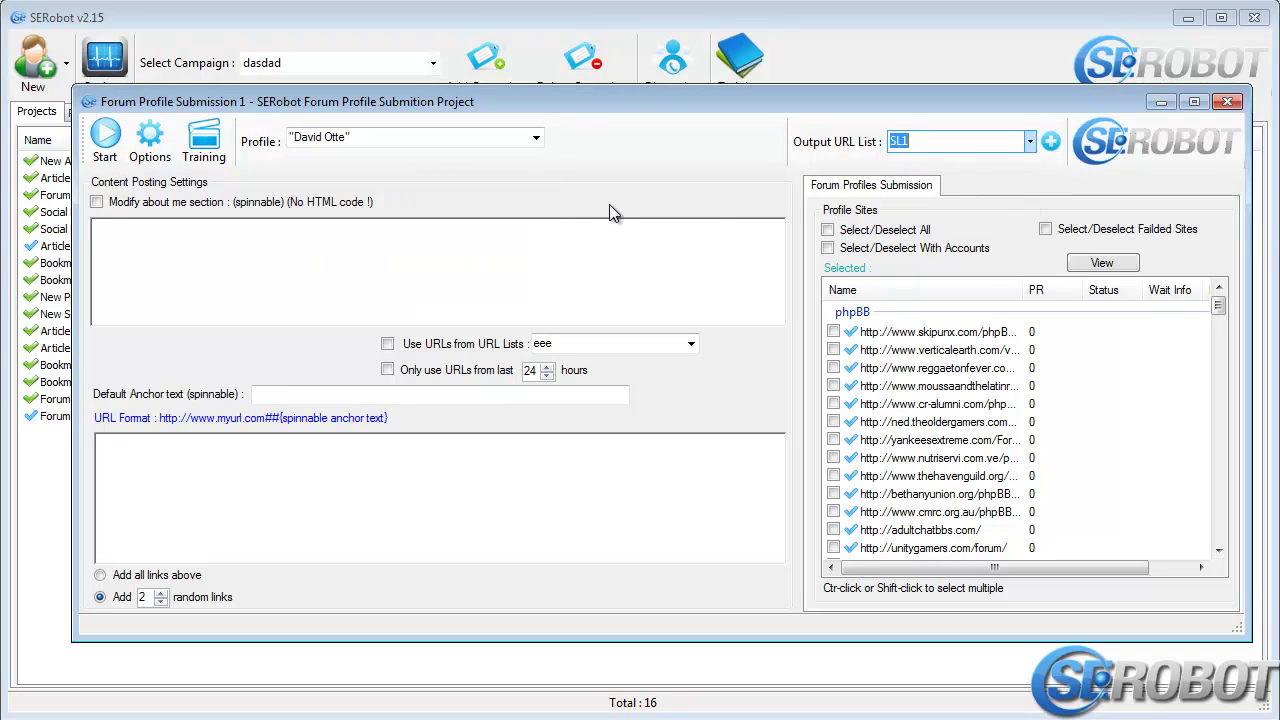
{"action": "left_click", "coordinate": [440, 264]}
- Enter the about-me blurb 'SERobot is the best link building software…' and default anchor text 'SERobot'
{"action": "type", "text": "SERobot is the best "}
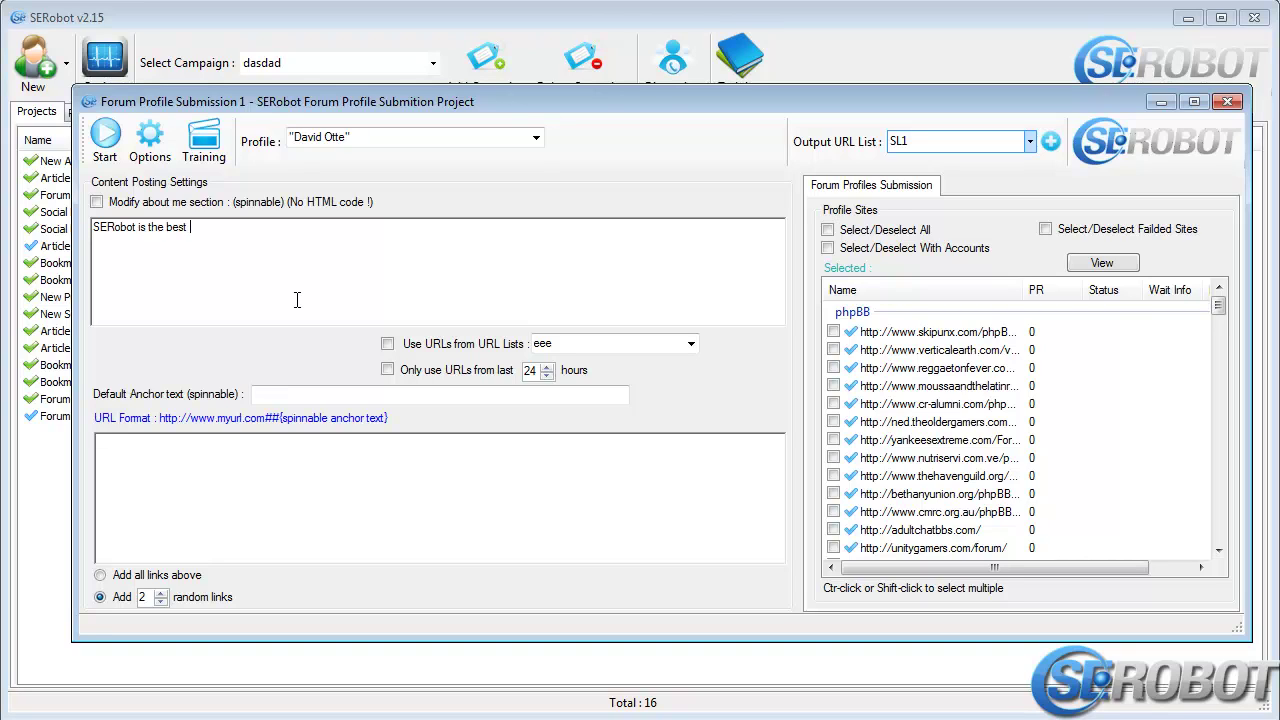
{"action": "type", "text": "link building software on the market"}
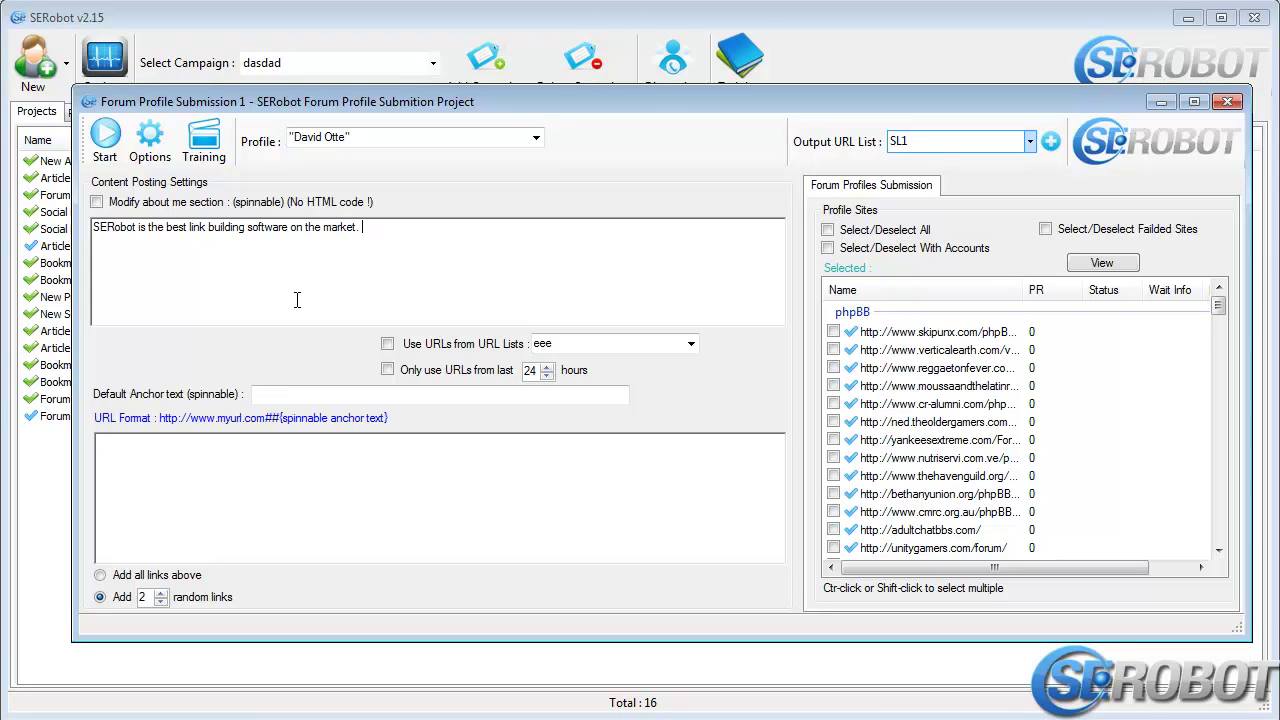
{"action": "type", "text": ". It can help you gain thousands of b"}
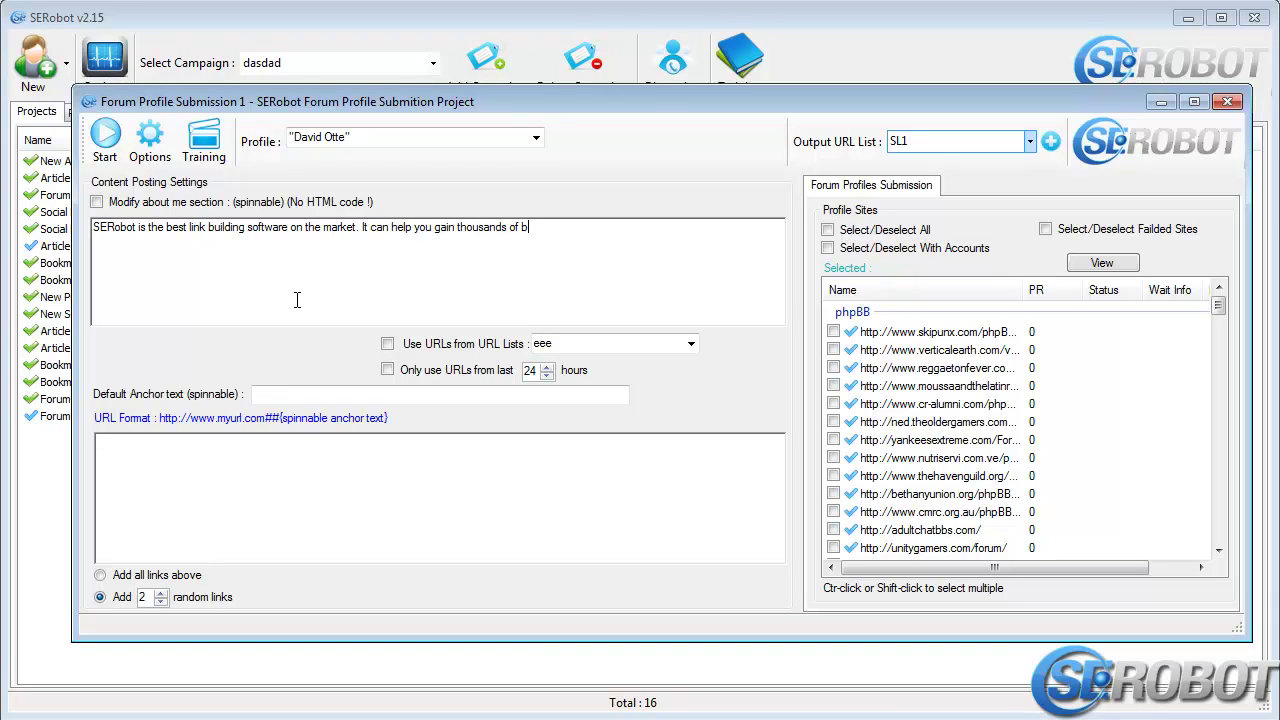
{"action": "type", "text": "acklinks in ju"}
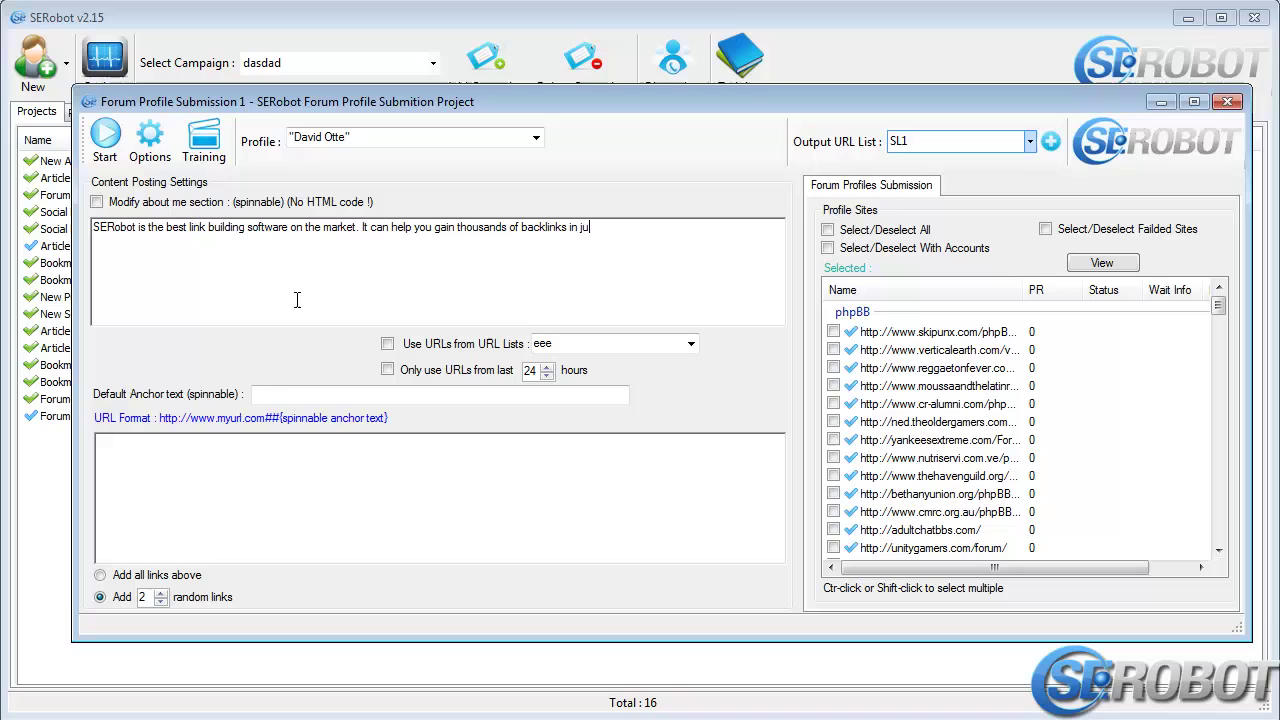
{"action": "type", "text": "st a few hours!"}
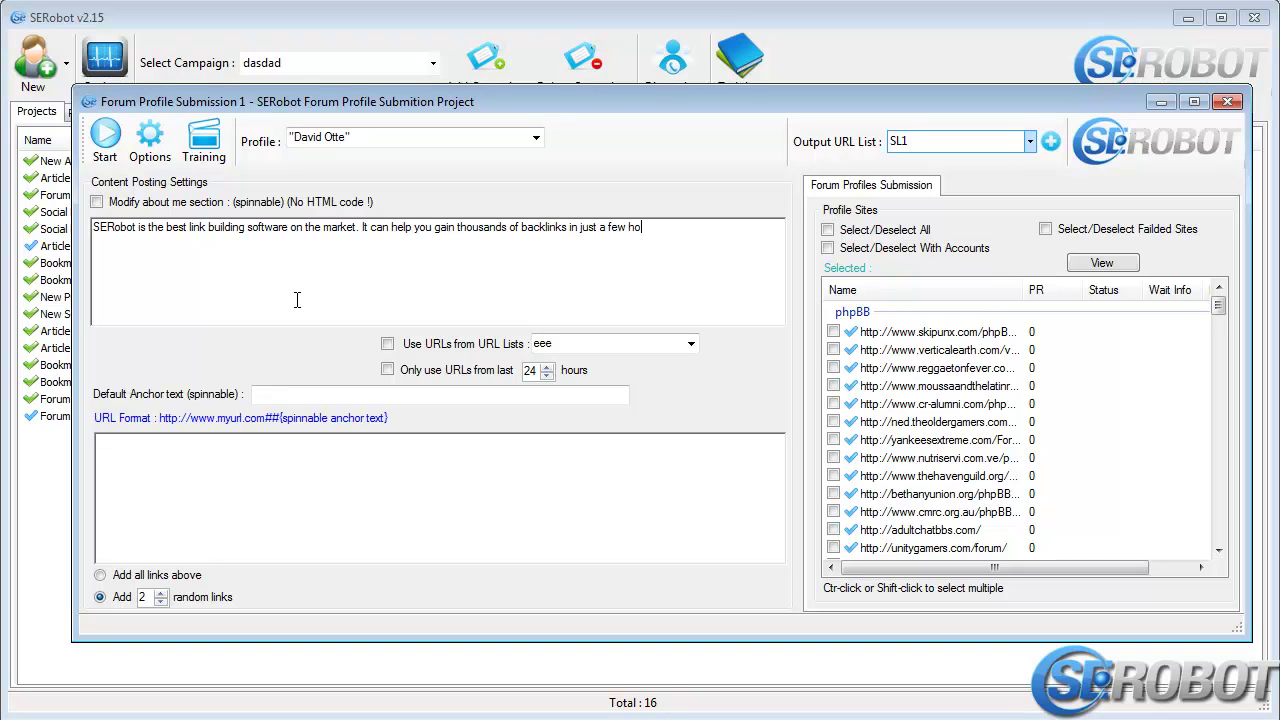
{"action": "left_click", "coordinate": [296, 396]}
{"action": "type", "text": "SERobot"}
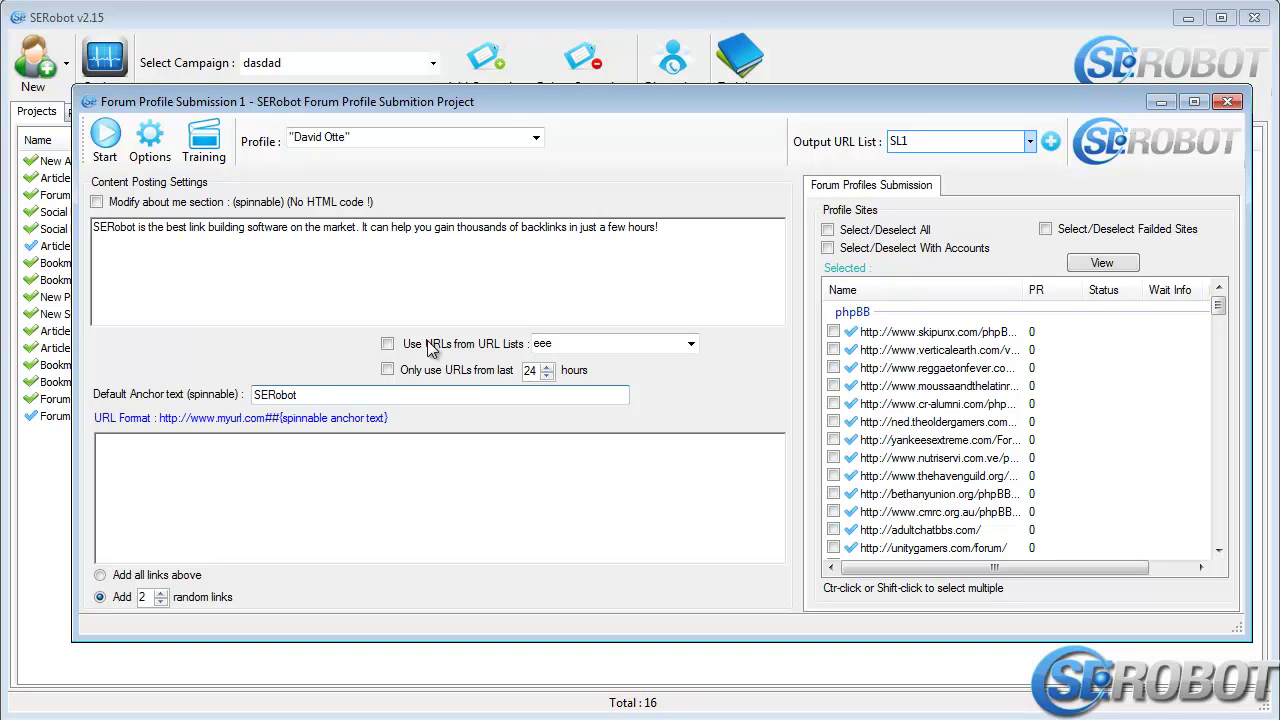
- Pick SL1 as the URL list, set default anchor text to 'Google', then turn URL lists off
{"action": "left_click", "coordinate": [387, 343]}
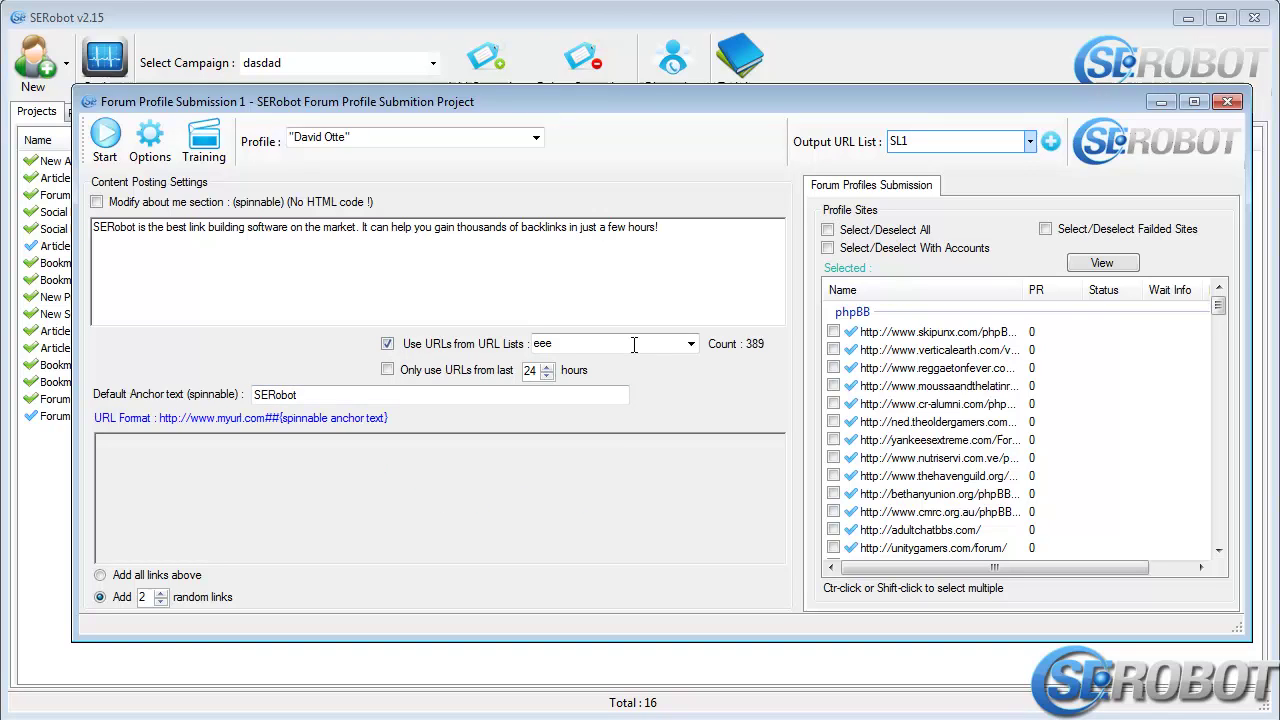
{"action": "left_click", "coordinate": [691, 344]}
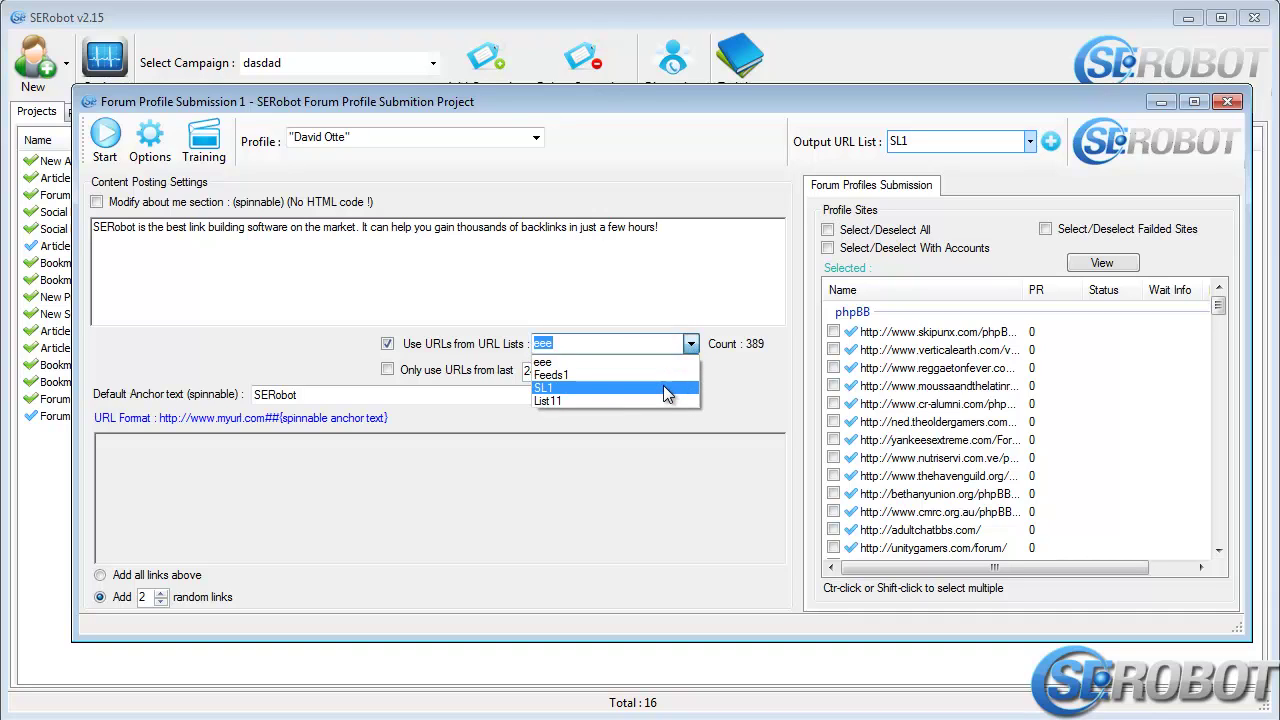
{"action": "left_click", "coordinate": [663, 386]}
{"action": "left_click", "coordinate": [622, 348]}
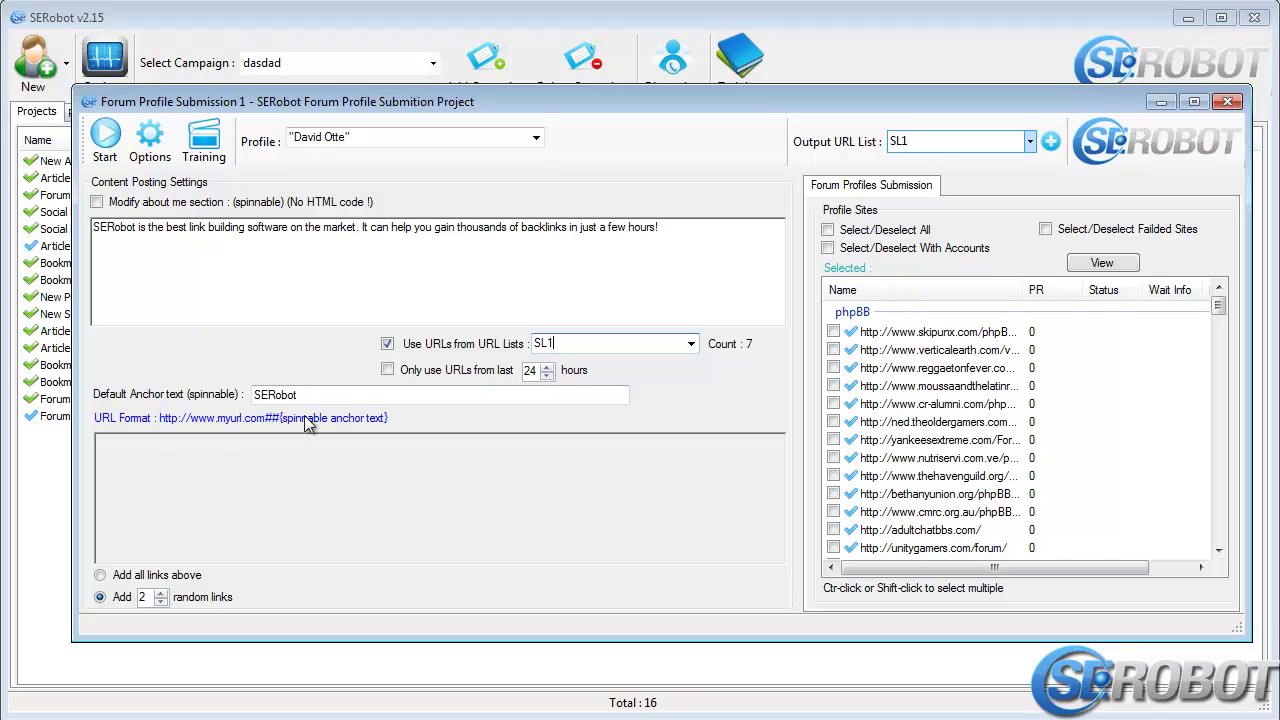
{"action": "key", "text": "Tab"}
{"action": "type", "text": "Google"}
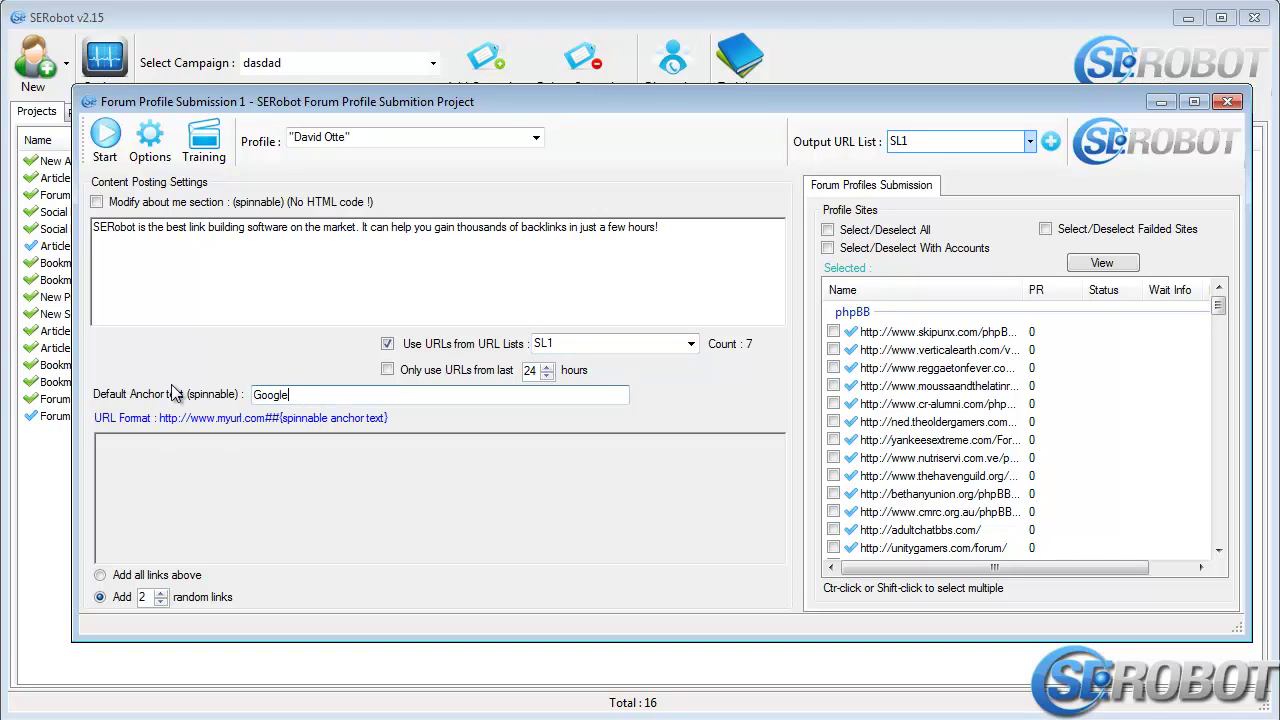
{"action": "left_click", "coordinate": [387, 343]}
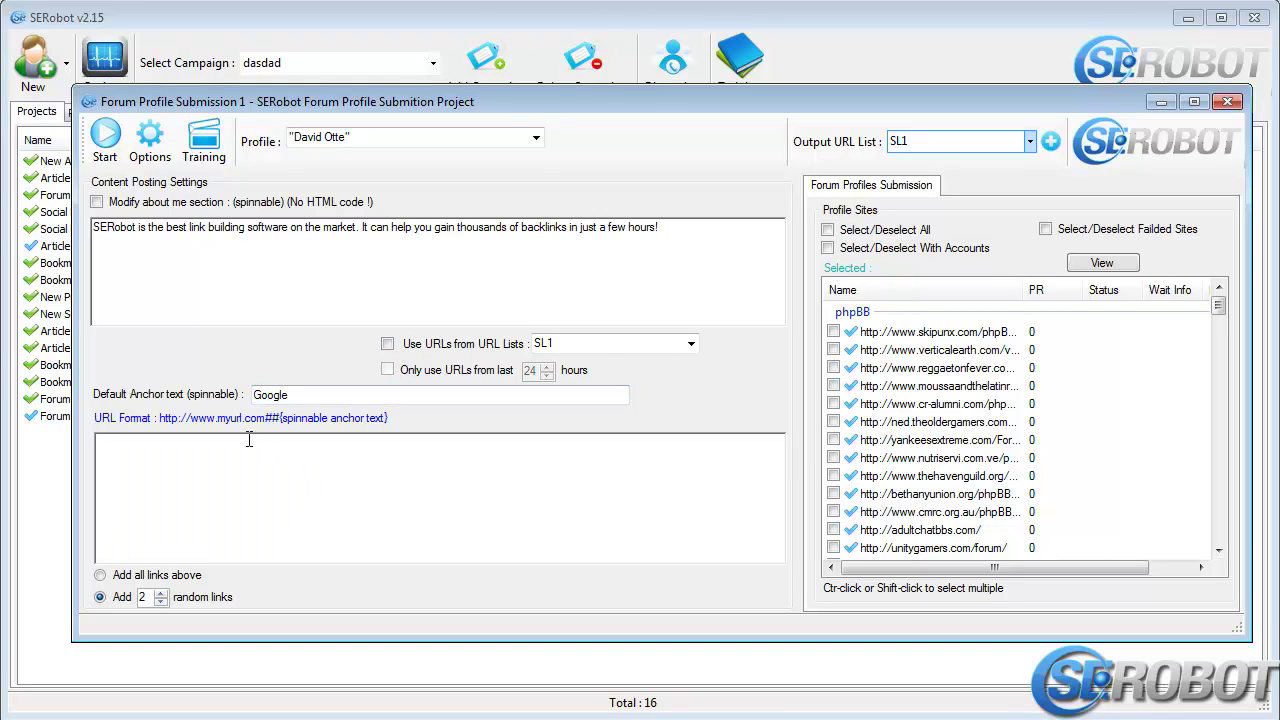
{"action": "type", "text": "http://goo"}
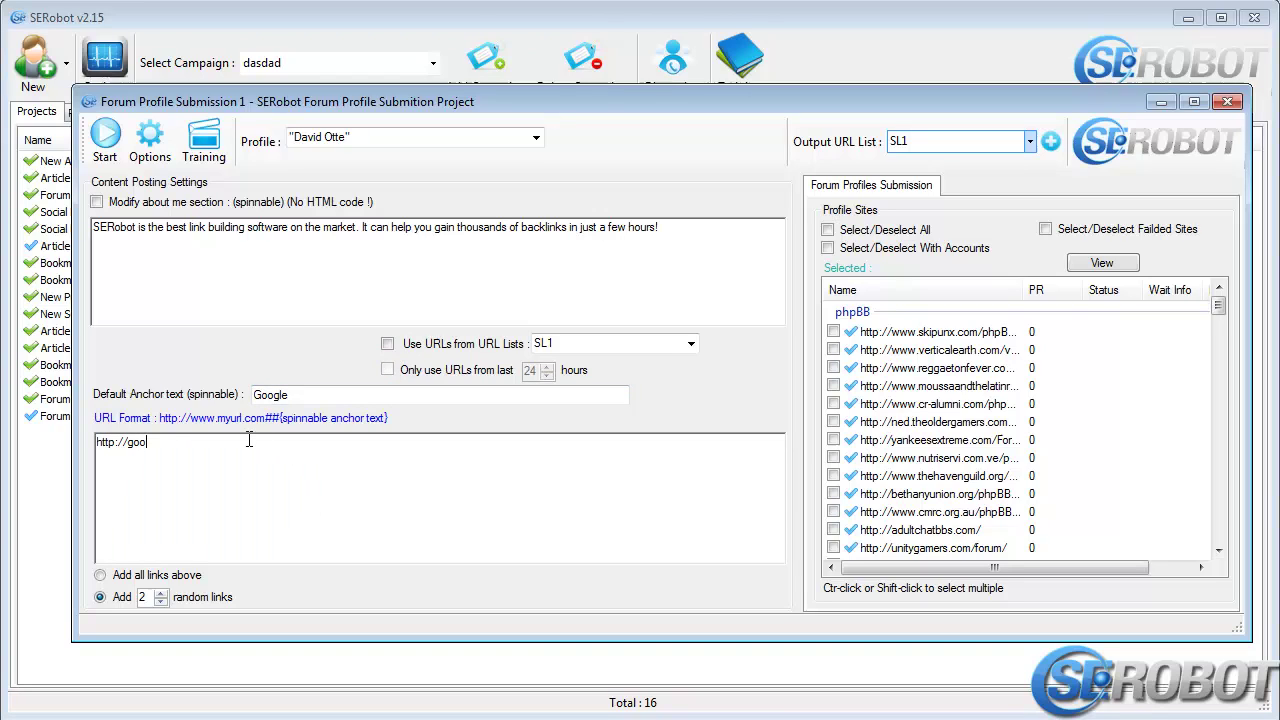
{"action": "type", "text": "gle.com/"}
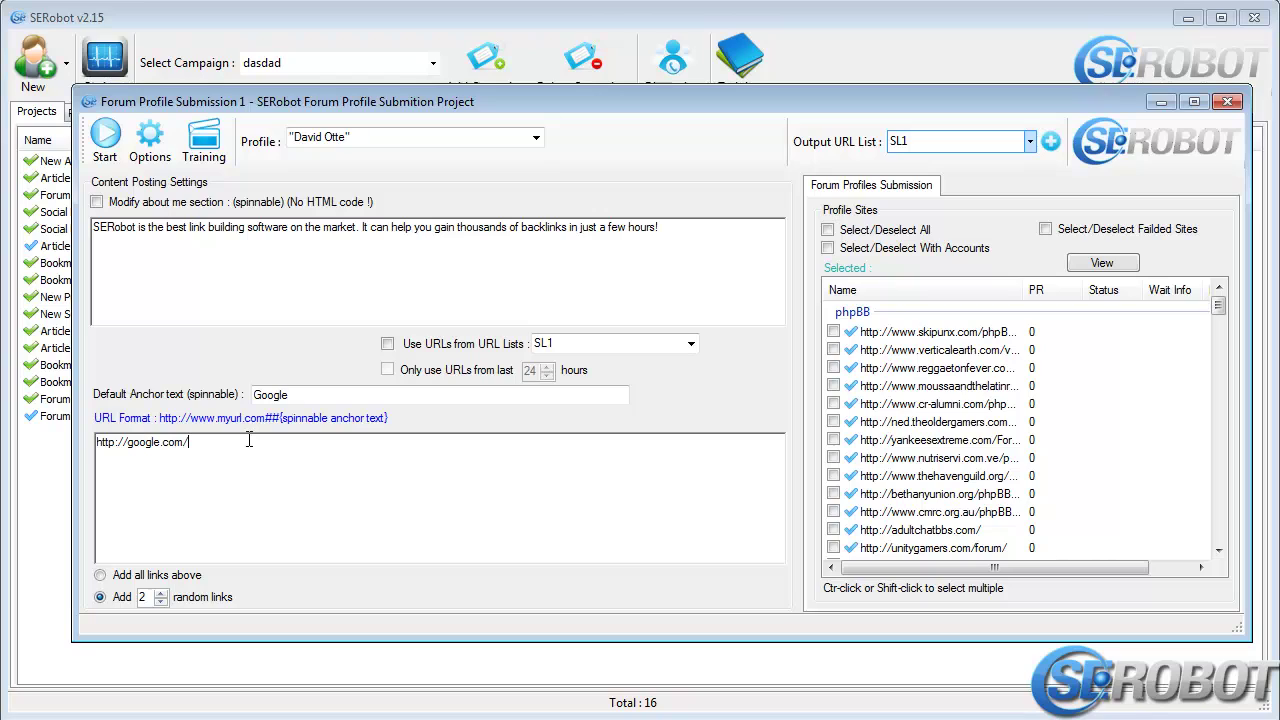
{"action": "type", "text": "~"}
{"action": "type", "text": "##"}
{"action": "type", "text": "SERobot Link"}
{"action": "type", "text": "building"}
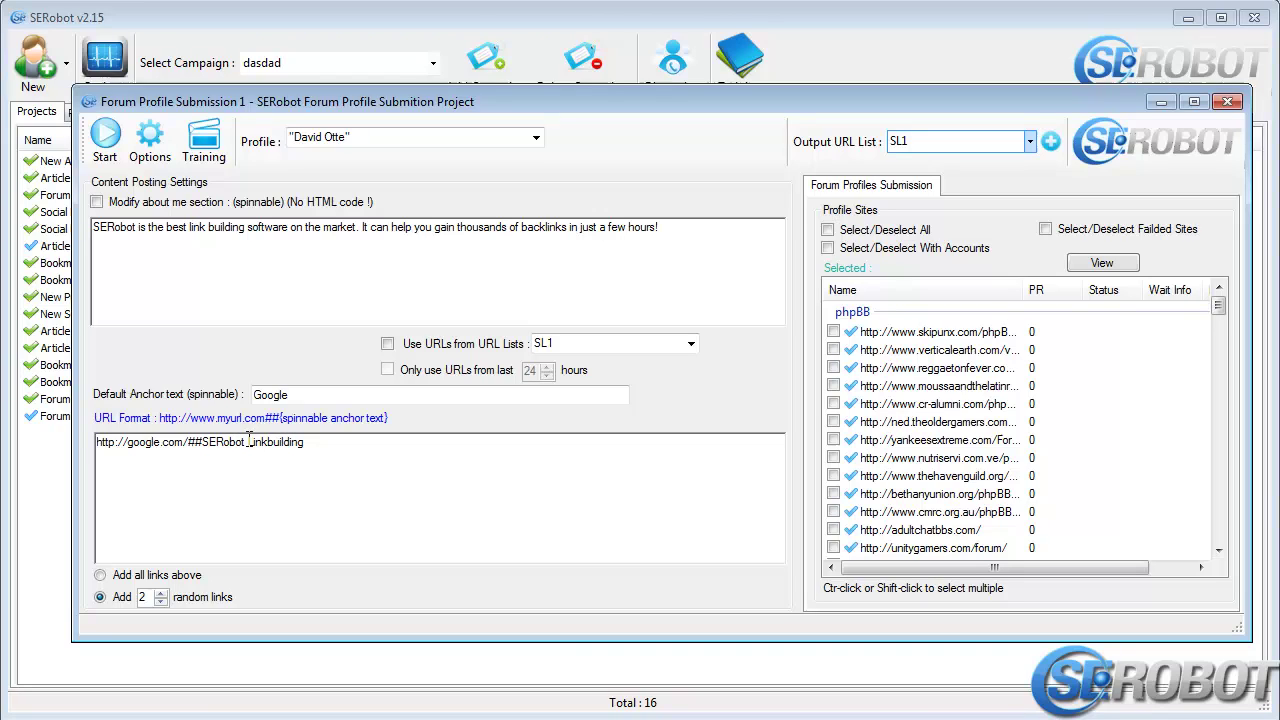
{"action": "type", "text": "ht"}
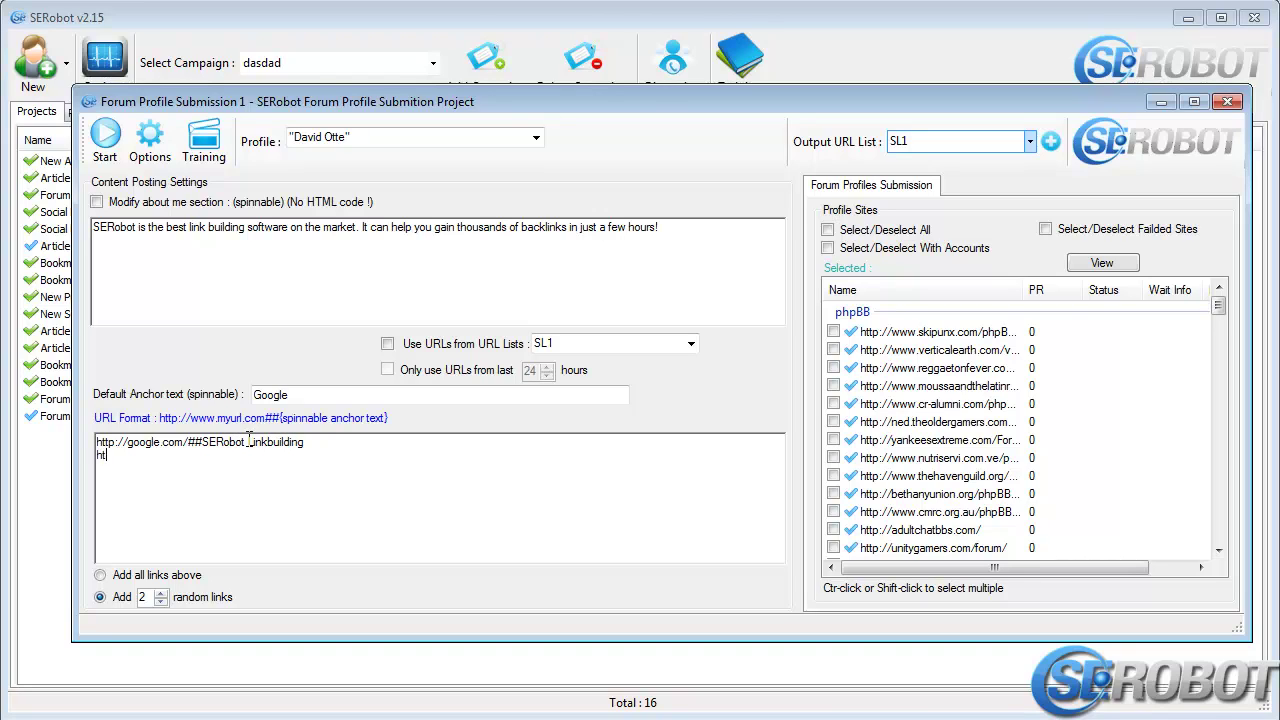
{"action": "type", "text": "tp://google.com/"}
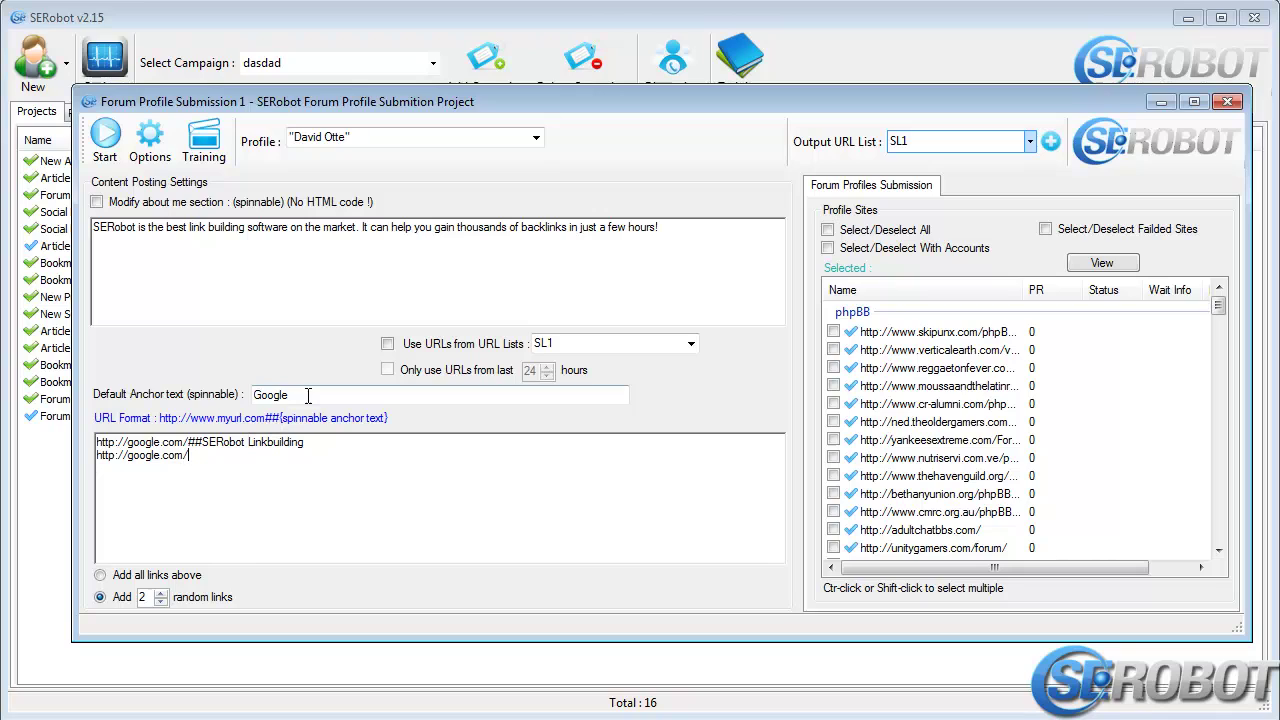
{"action": "left_click_drag", "start_coordinate": [306, 395], "coordinate": [237, 397]}
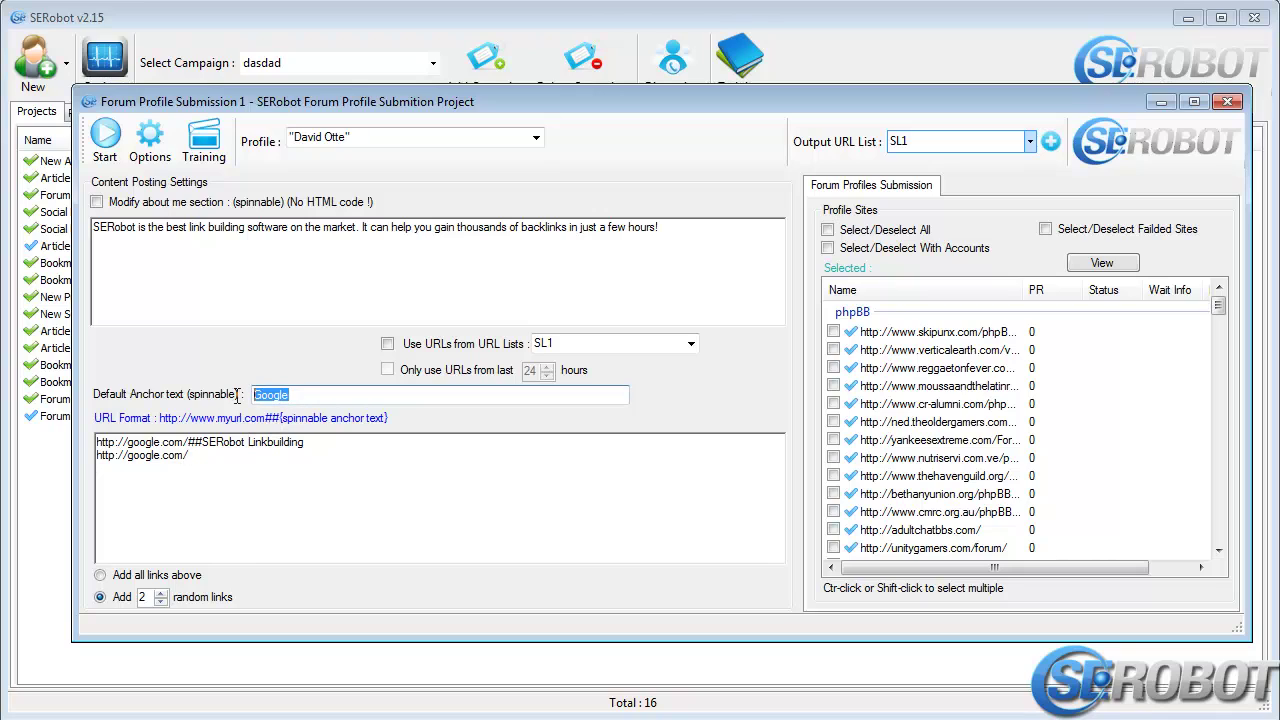
- Choose 'Add all links above' and tick 'Select/Deselect With Accounts' to select sites with accounts
{"action": "left_click", "coordinate": [303, 397]}
{"action": "left_click", "coordinate": [111, 579]}
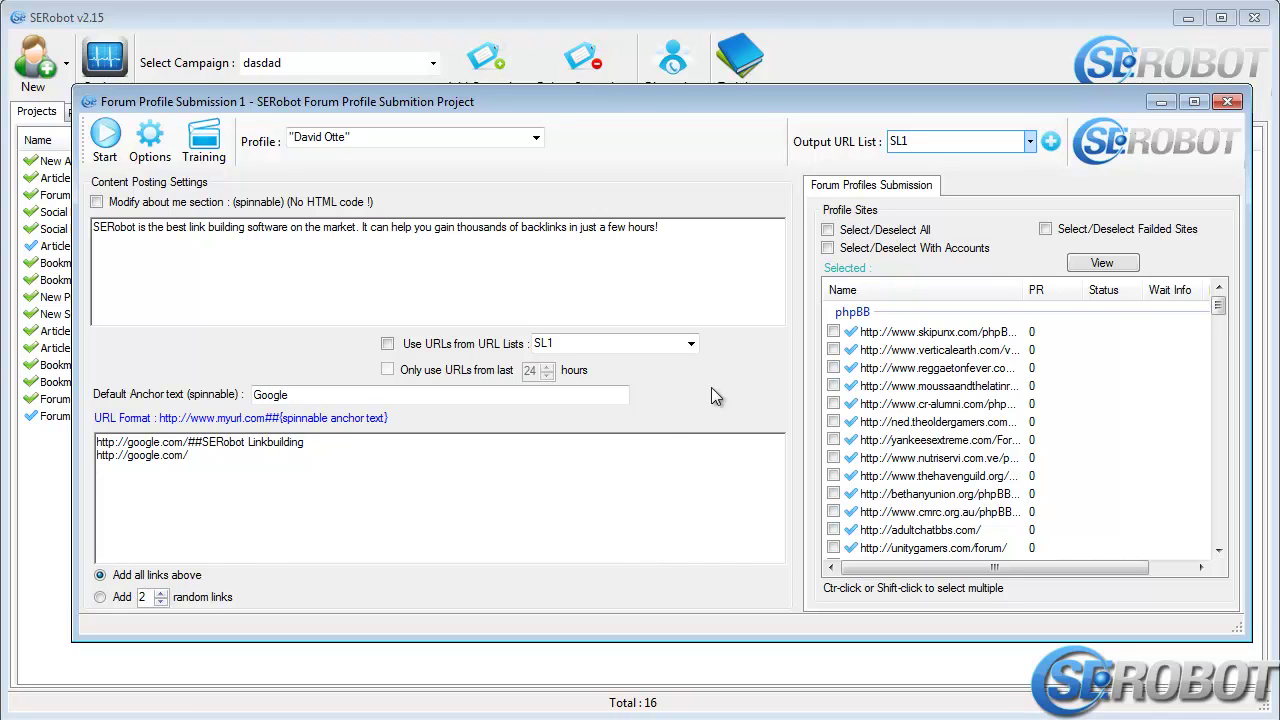
{"action": "left_click", "coordinate": [871, 250]}
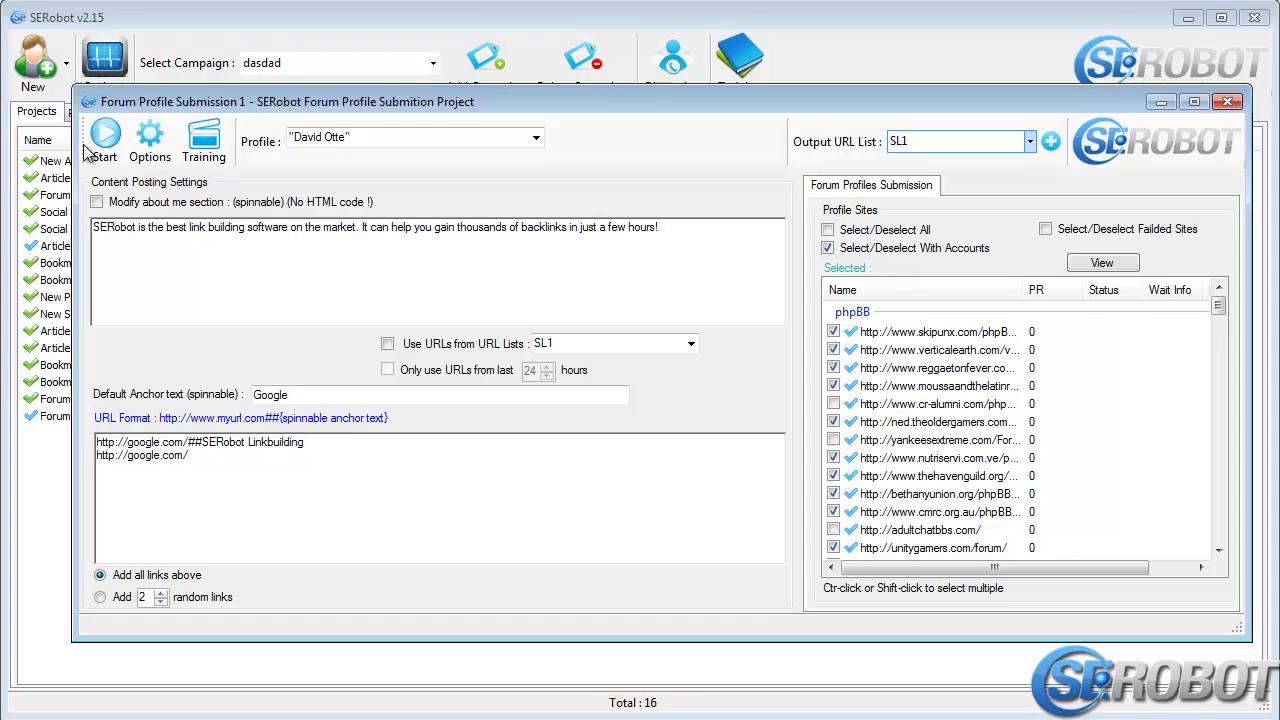